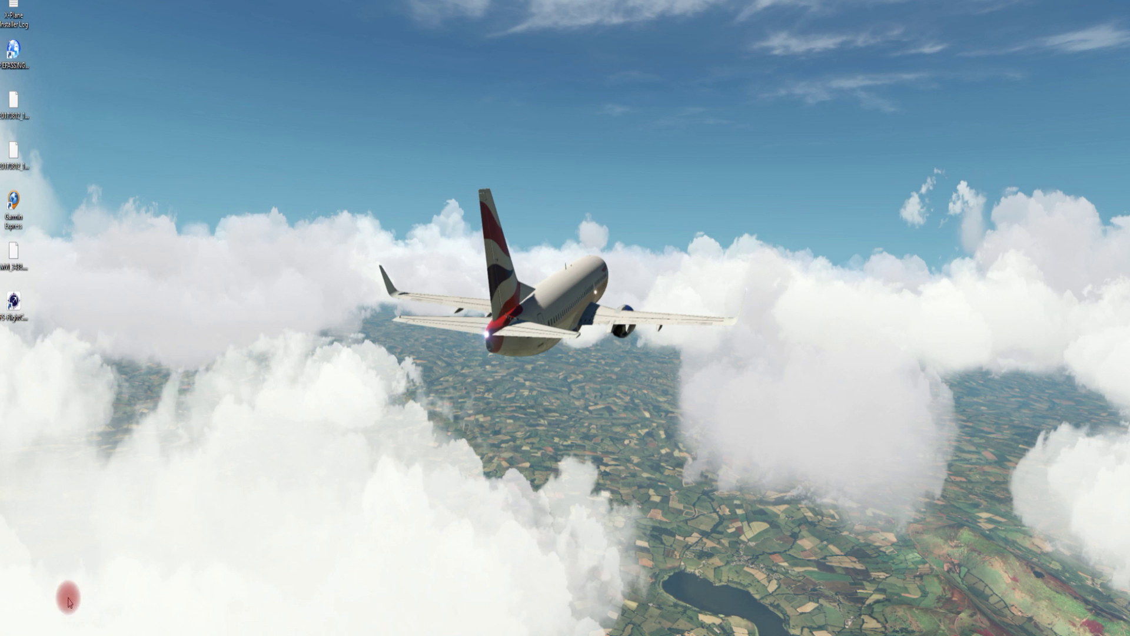
- Launch Little Navmap from the Start menu, opening the Cardiff (EGFF) to Alicante (LEAL) plan
{"action": "mouse_move", "coordinate": [38, 631]}
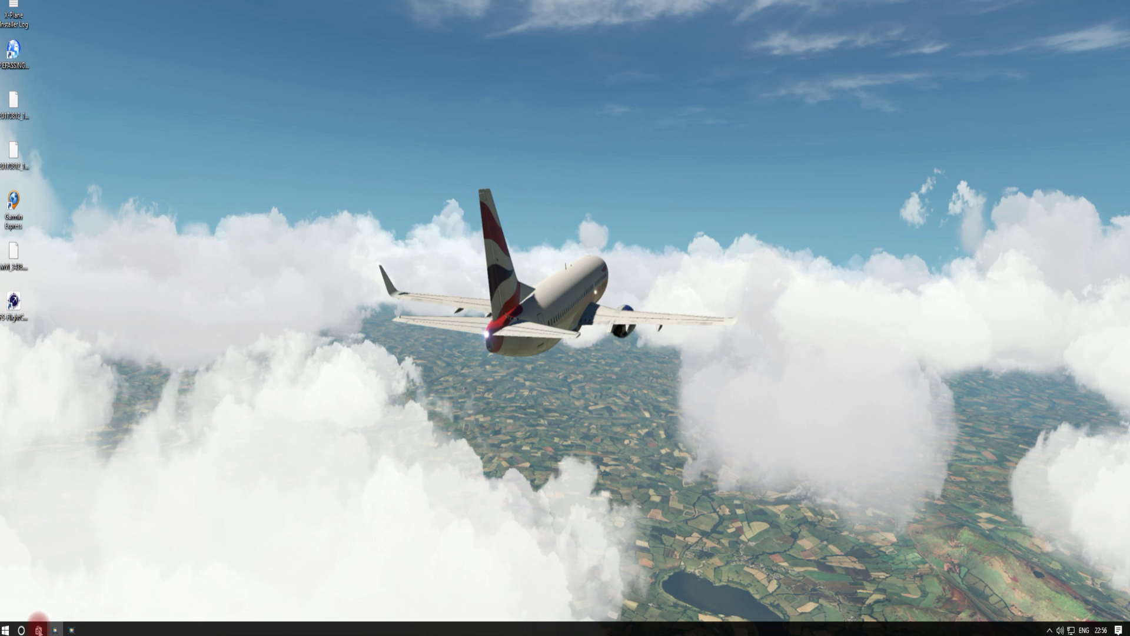
{"action": "left_click", "coordinate": [6, 629]}
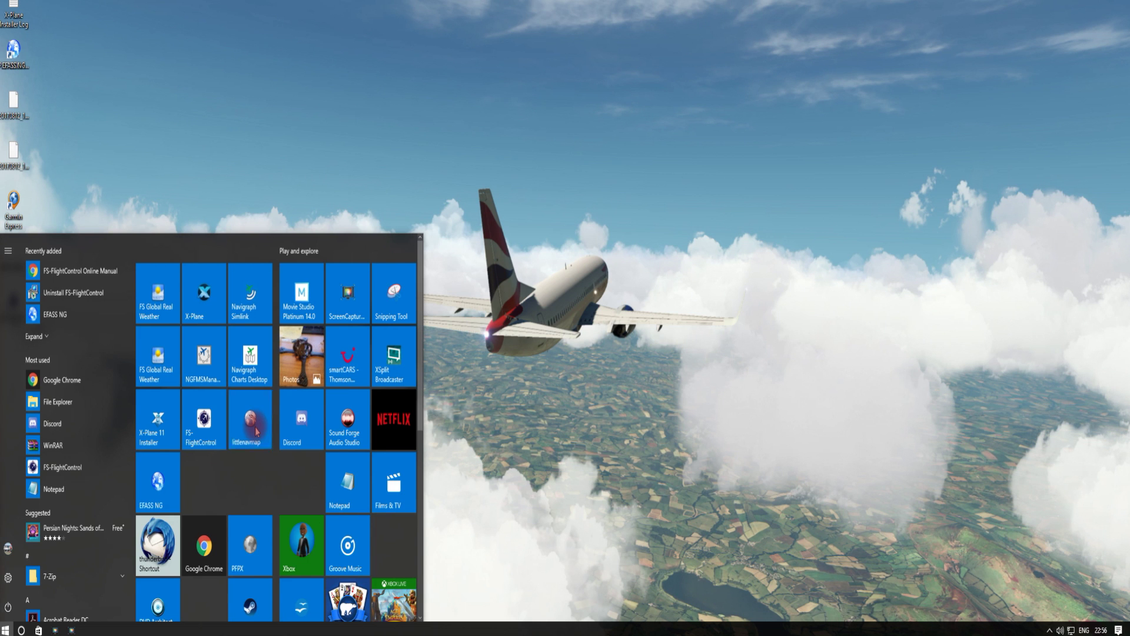
{"action": "left_click", "coordinate": [253, 427]}
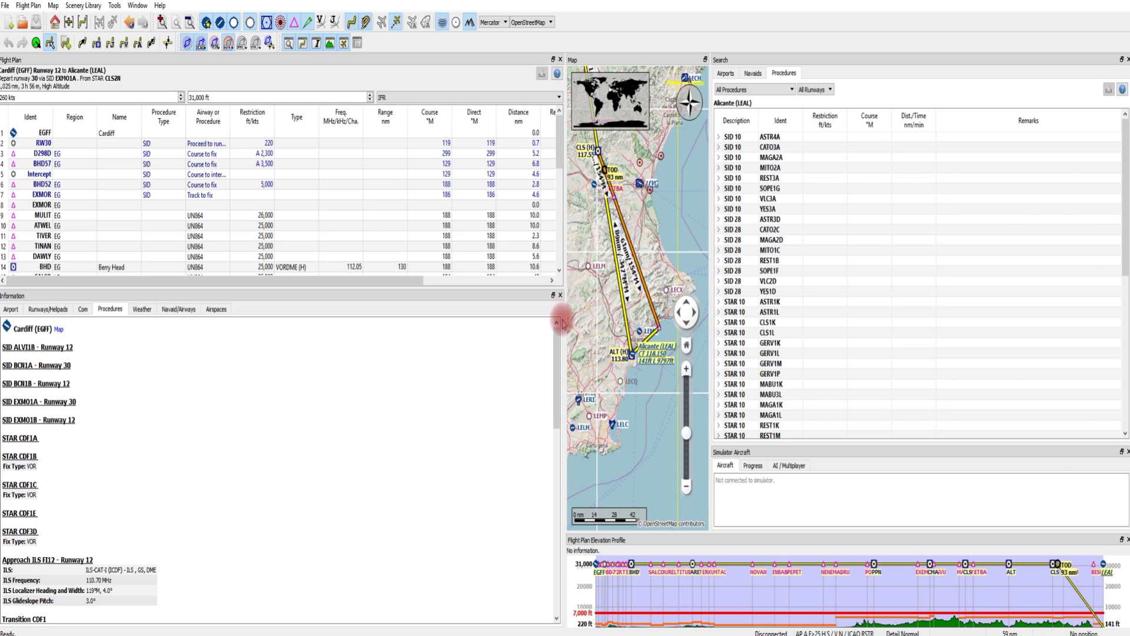
- Widen the map between the side panels and zoom to fit the Cardiff–Alicante route over Europe
{"action": "left_click_drag", "start_coordinate": [563, 316], "coordinate": [439, 314]}
{"action": "left_click_drag", "start_coordinate": [629, 272], "coordinate": [932, 276]}
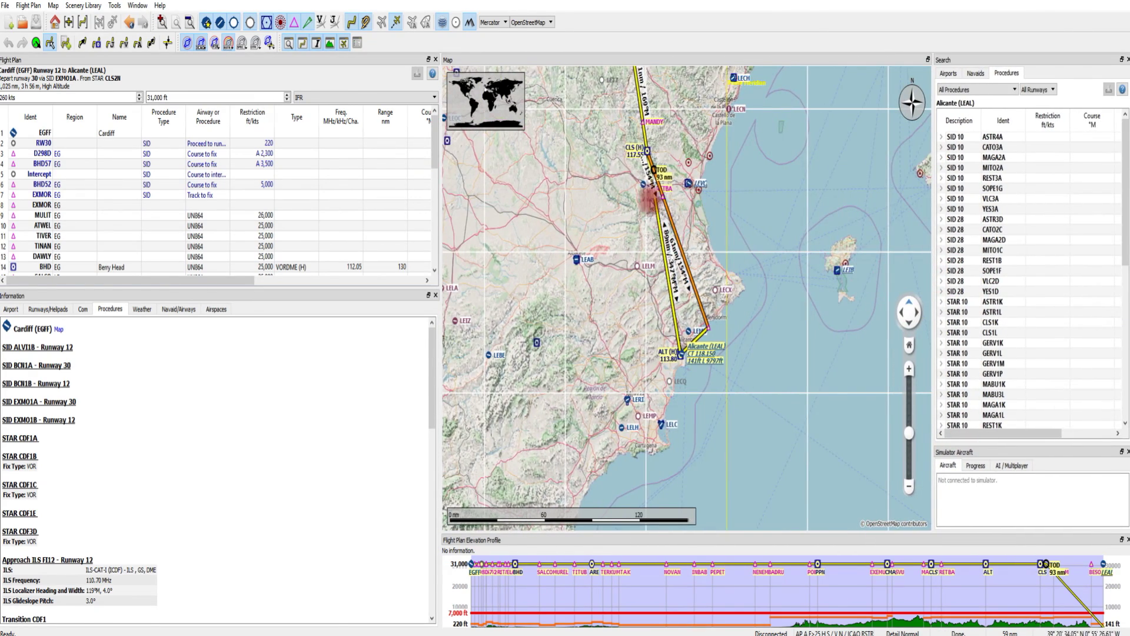
{"action": "scroll", "coordinate": [522, 371], "scroll_direction": "down", "scroll_amount": 2}
{"action": "scroll", "coordinate": [662, 356], "scroll_direction": "down", "scroll_amount": 3}
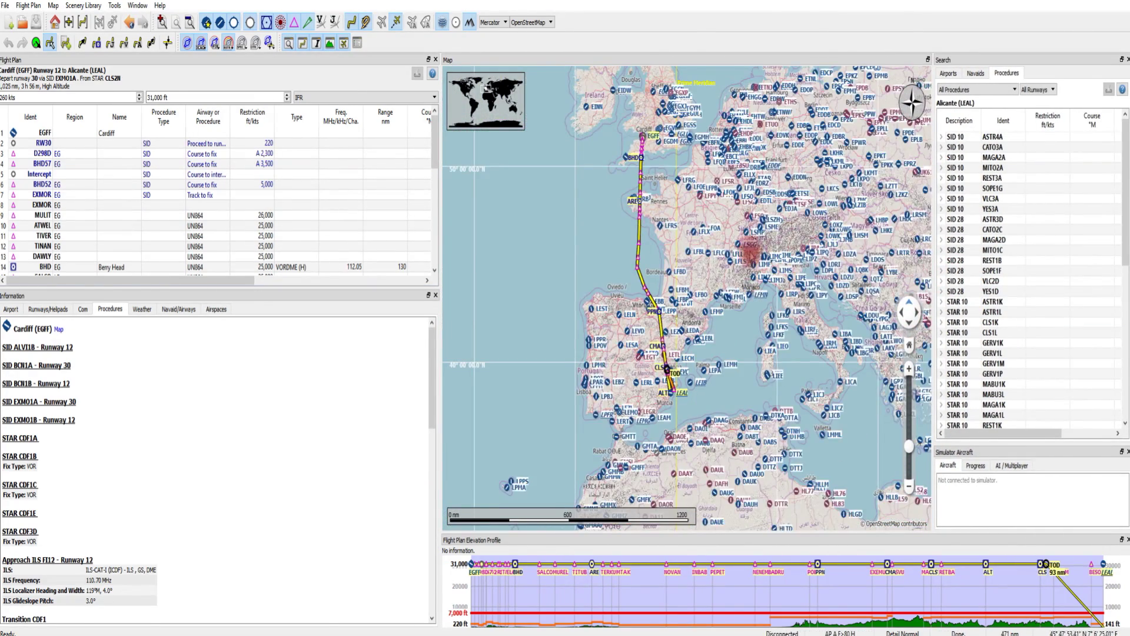
{"action": "scroll", "coordinate": [641, 305], "scroll_direction": "down", "scroll_amount": 3}
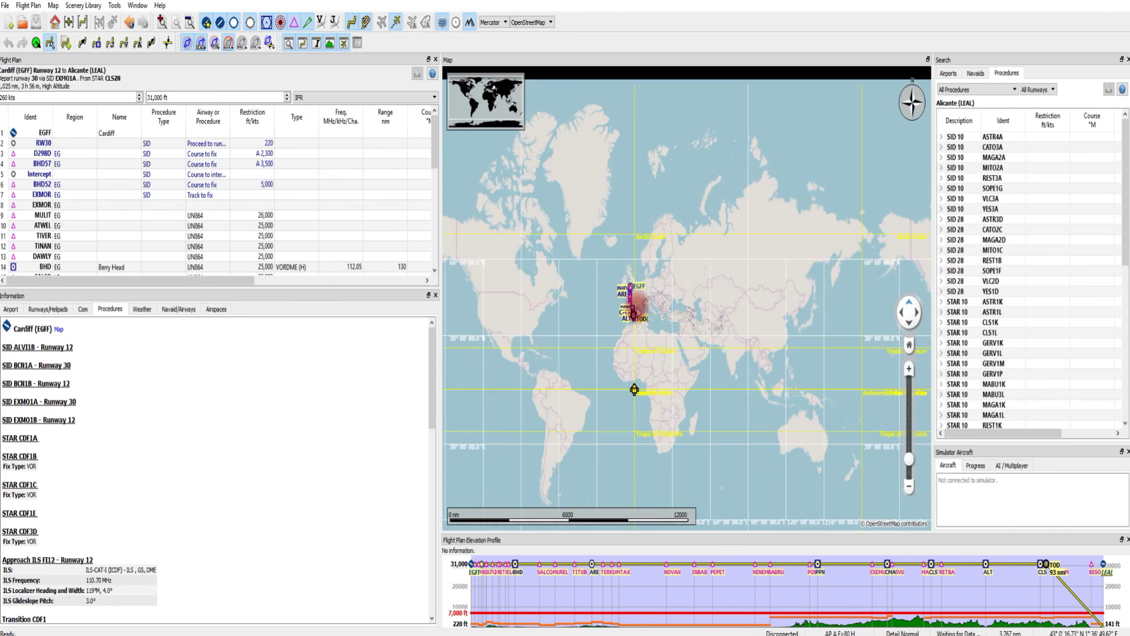
{"action": "scroll", "coordinate": [641, 304], "scroll_direction": "up", "scroll_amount": 1}
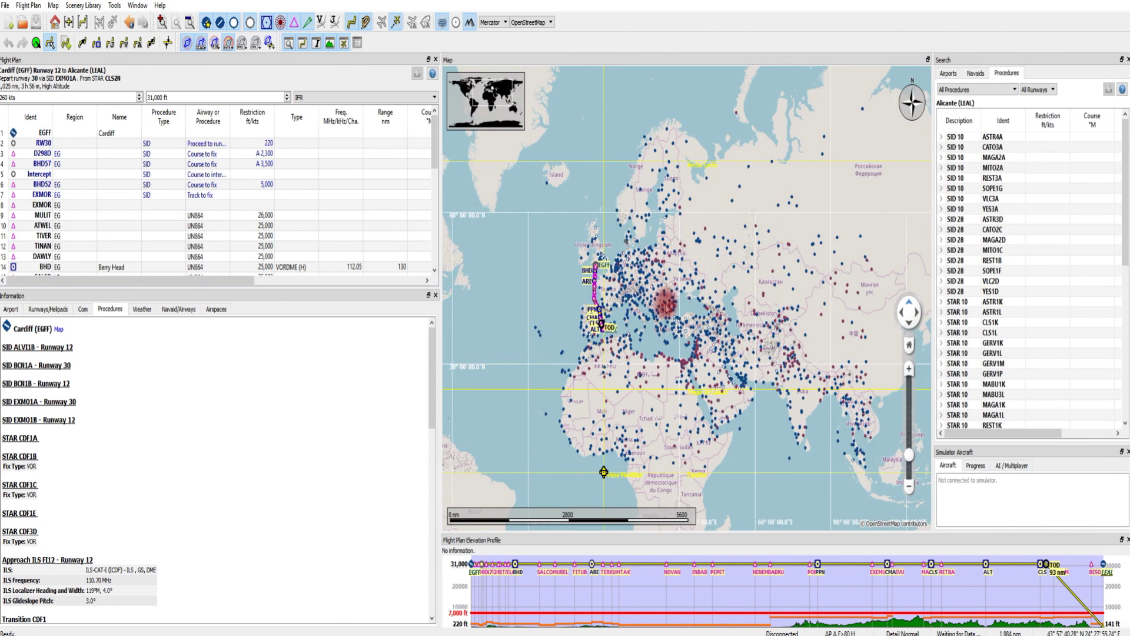
{"action": "left_click", "coordinate": [65, 628]}
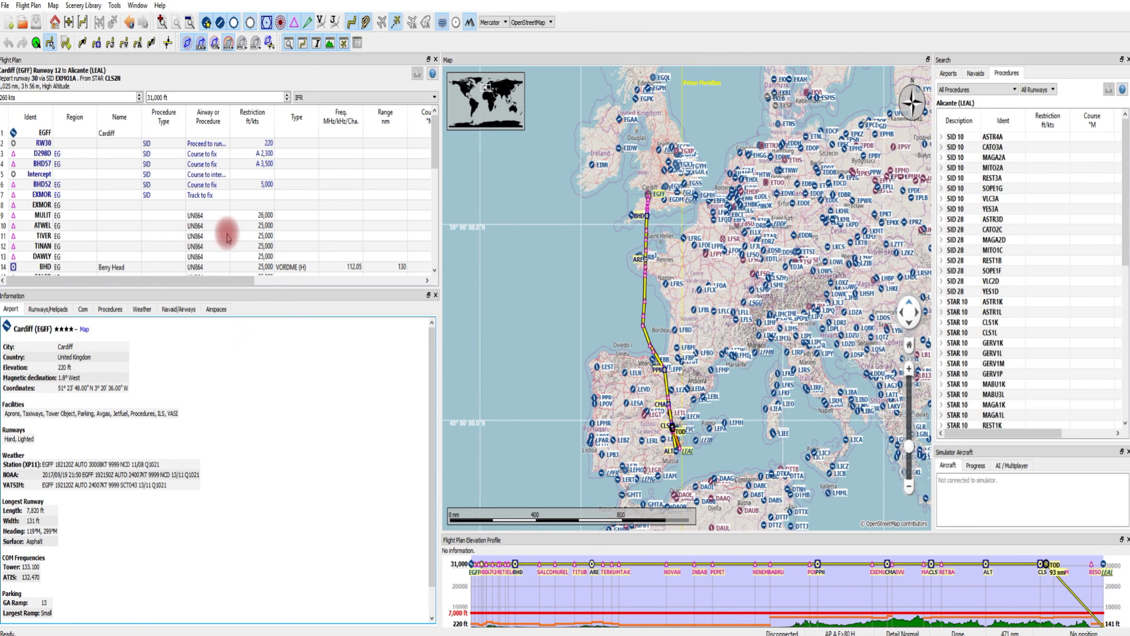
- Clear the Cardiff–Alicante route with File > New Flight Plan
{"action": "left_click", "coordinate": [8, 9]}
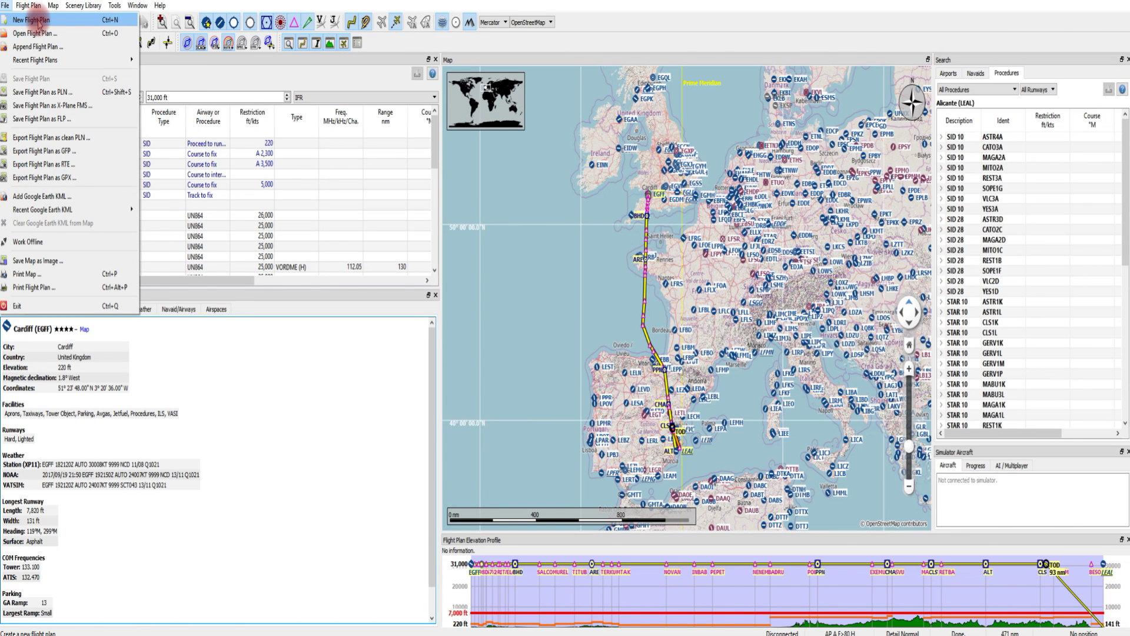
{"action": "left_click", "coordinate": [33, 20]}
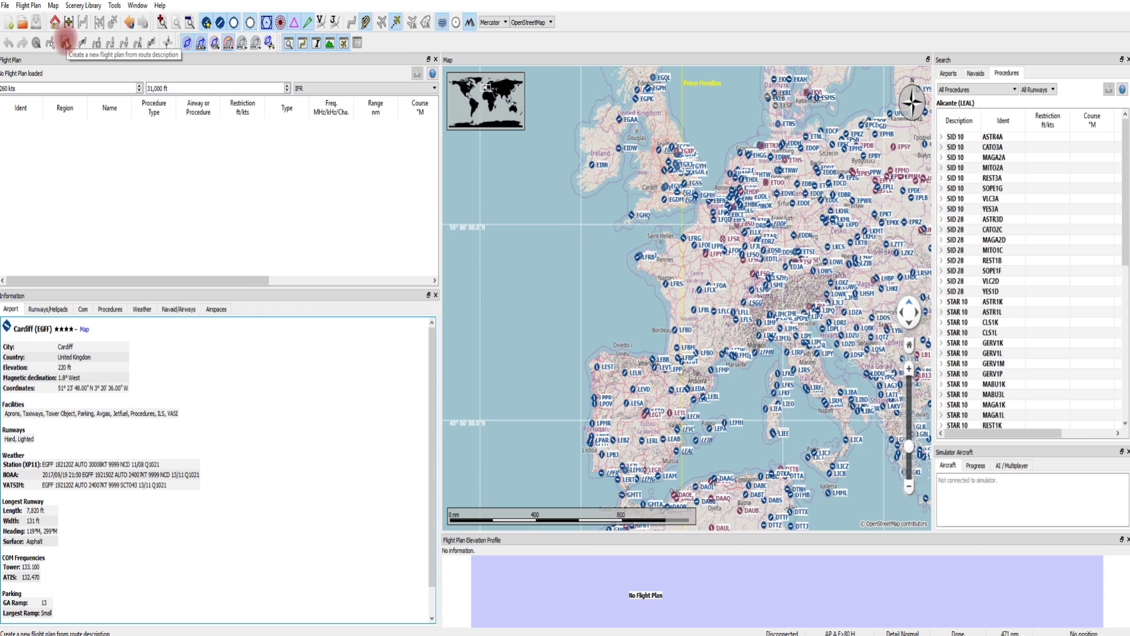
- Build a direct 459 nm EGFF–EDDF flight plan from the route description 'EGFF EDDF'
{"action": "left_click", "coordinate": [65, 42]}
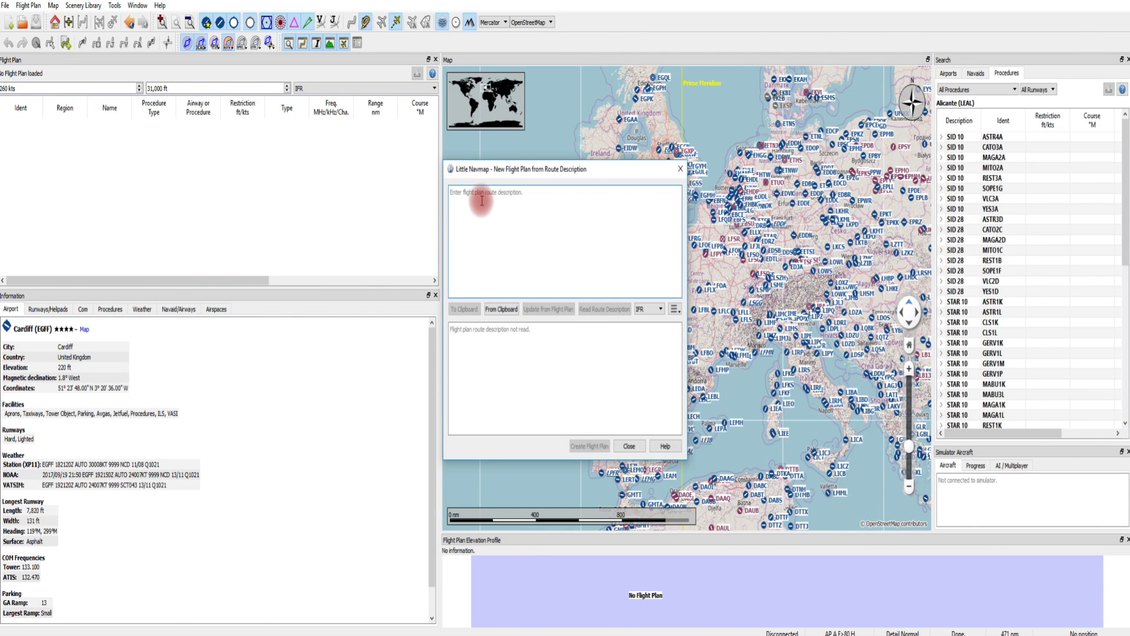
{"action": "type", "text": "EGFF EDDF"}
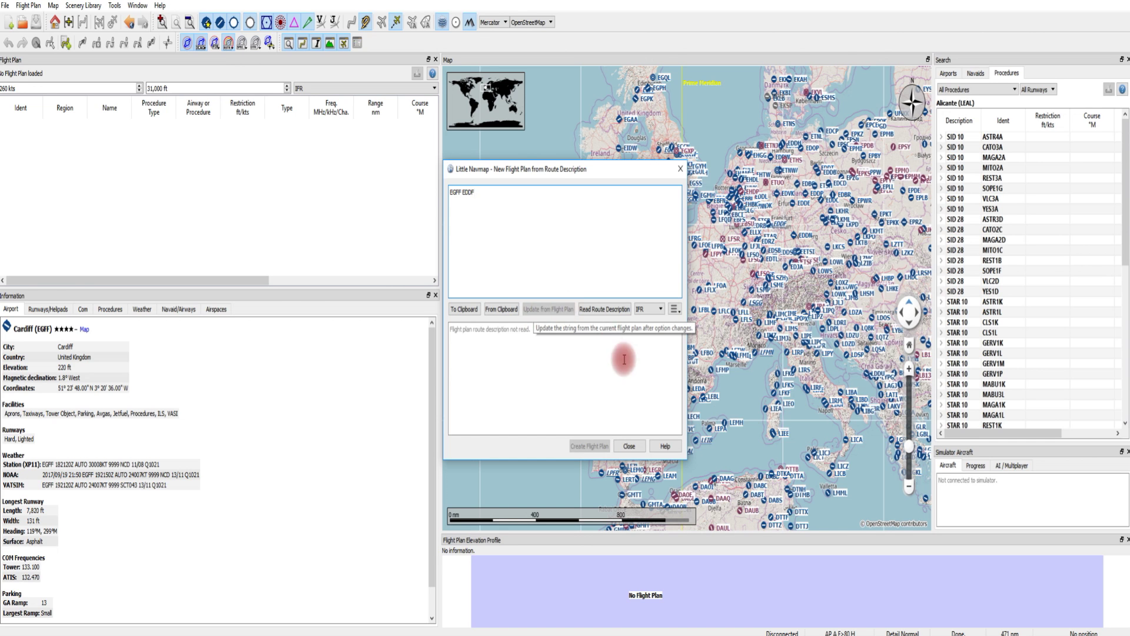
{"action": "left_click", "coordinate": [612, 310]}
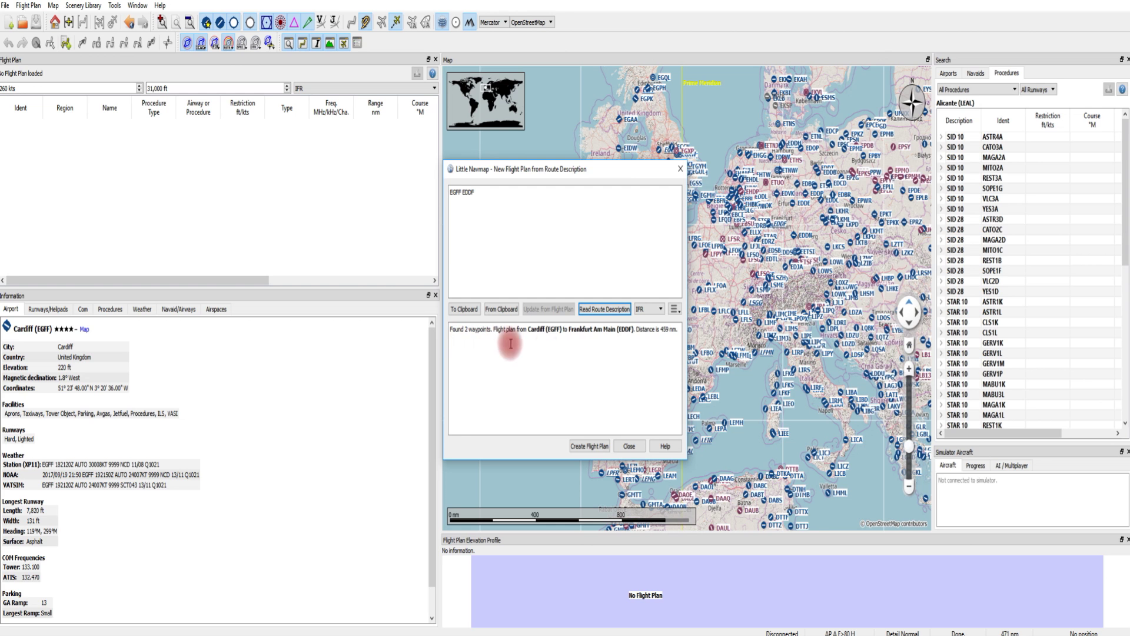
{"action": "left_click", "coordinate": [597, 447]}
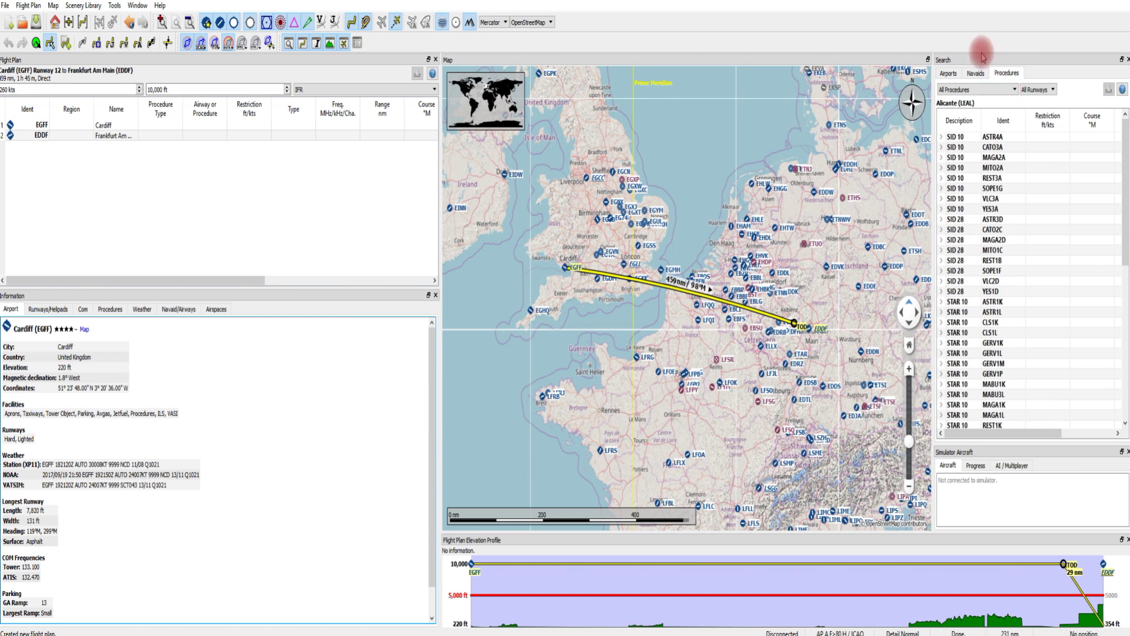
- Recalculate the plan as a jet-airway route along UL607 via KOK and SPI at 27,000 ft
{"action": "left_click", "coordinate": [948, 73]}
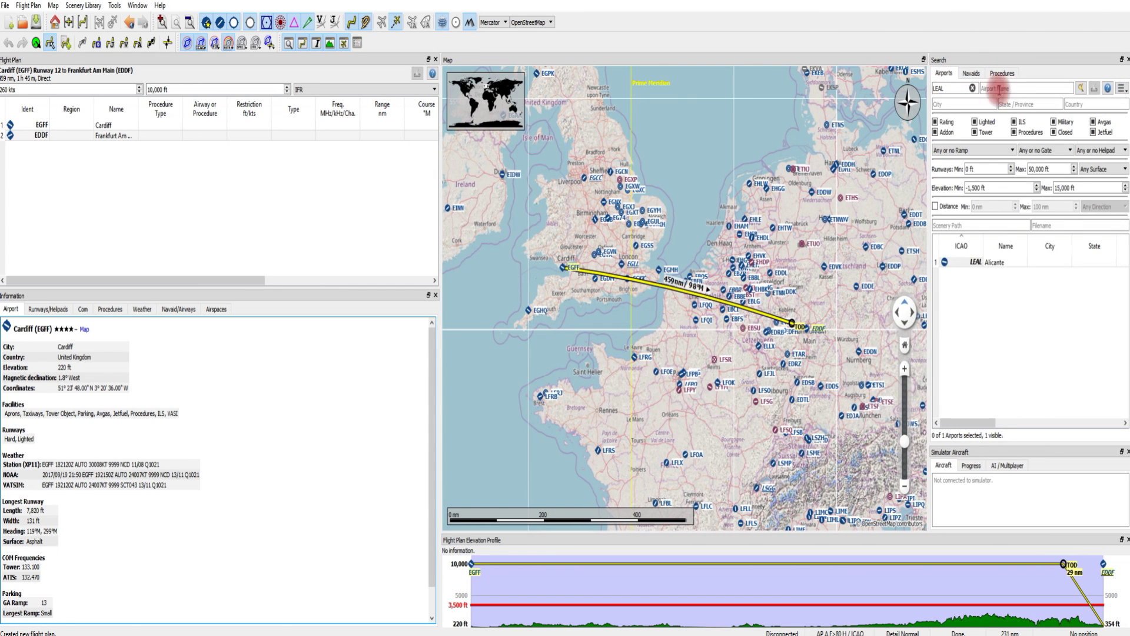
{"action": "left_click", "coordinate": [110, 43]}
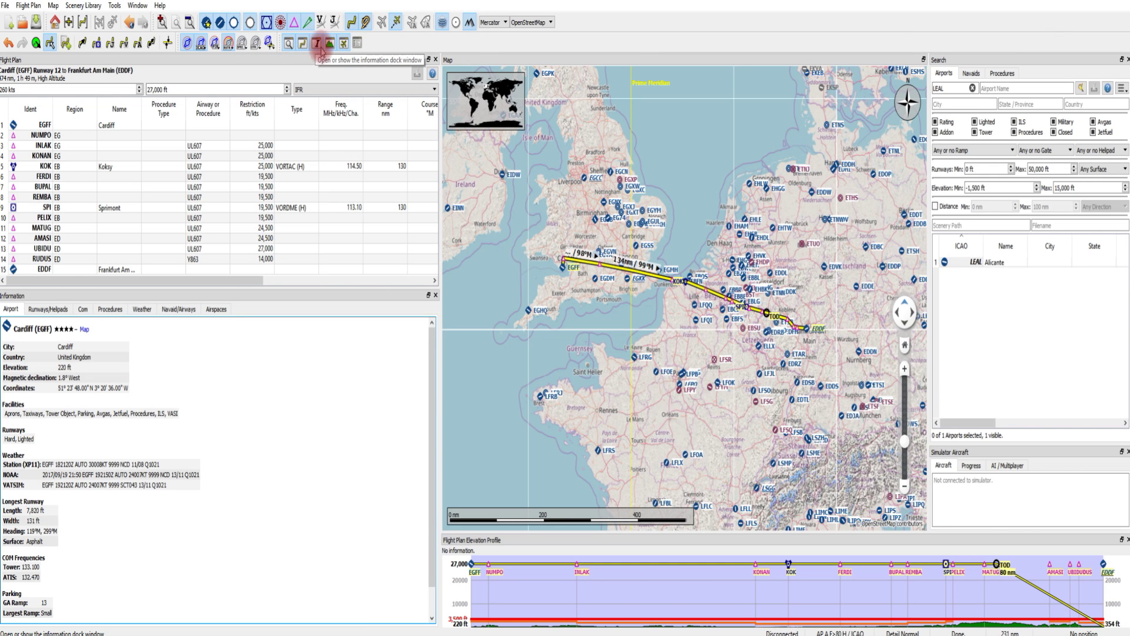
- Set the Cardiff departure start position to Terminal Gate 10 instead of Runway 12
{"action": "left_click", "coordinate": [36, 42]}
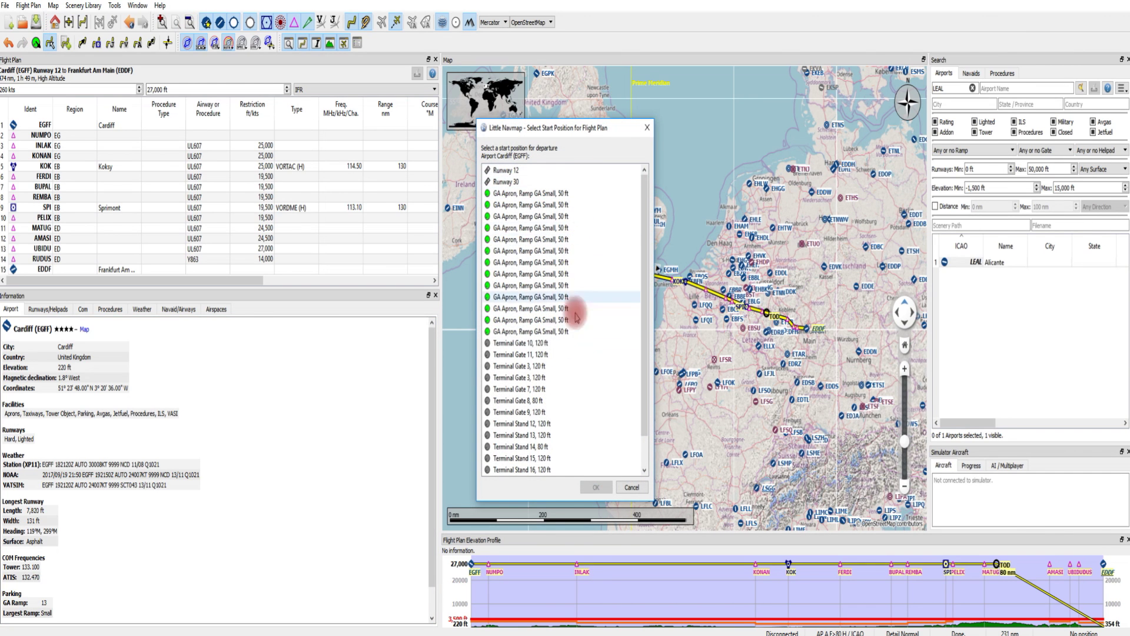
{"action": "scroll", "coordinate": [578, 340], "scroll_direction": "down", "scroll_amount": 1}
{"action": "left_click", "coordinate": [532, 308]}
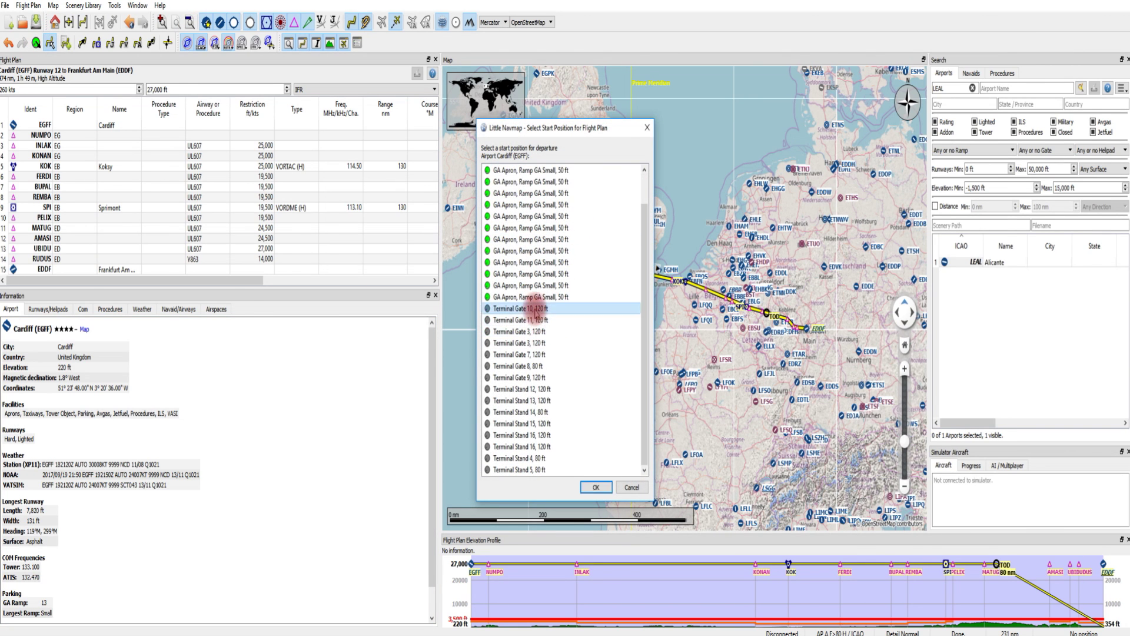
{"action": "left_click", "coordinate": [595, 488]}
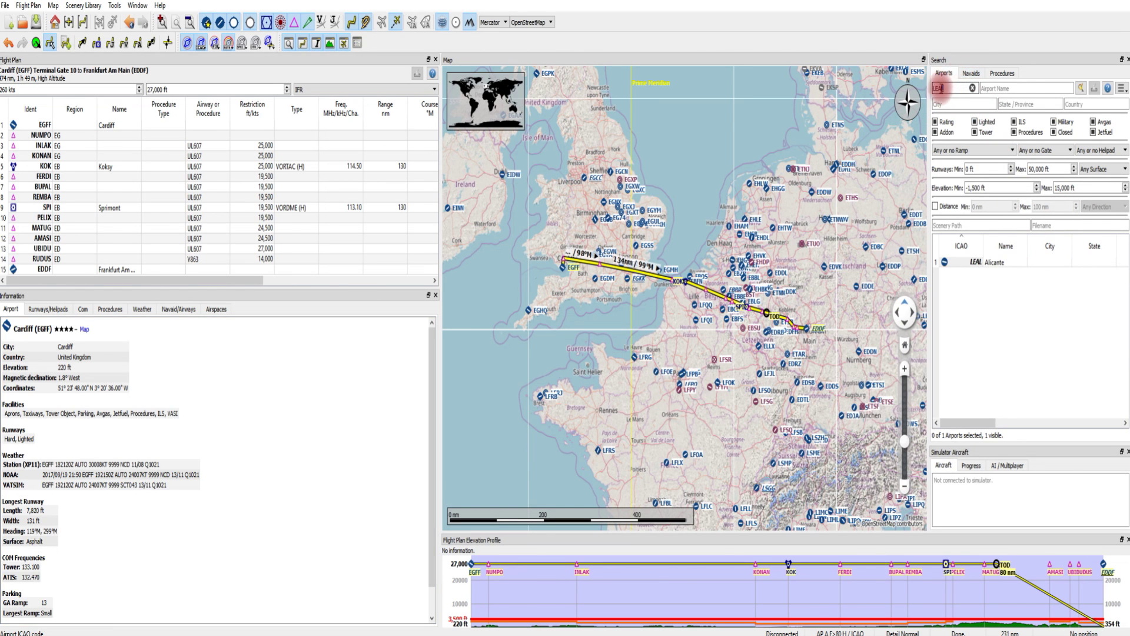
- Replace LEAL with EGFF in the airport search and centre Cardiff on the map
{"action": "double_click", "coordinate": [948, 88]}
{"action": "key", "text": "BackSpace"}
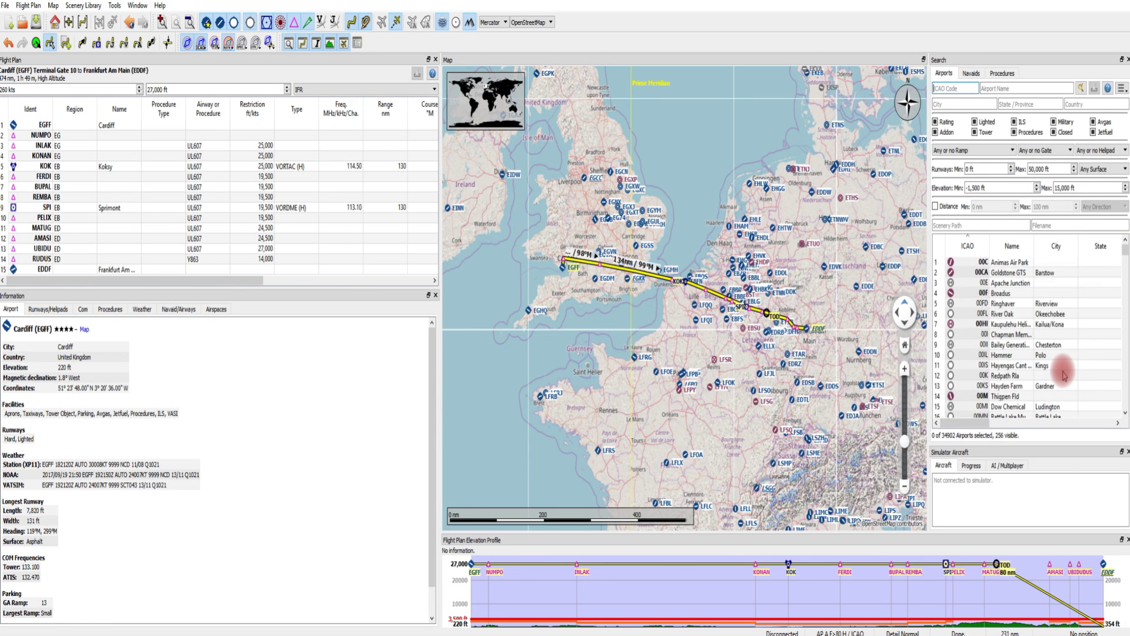
{"action": "type", "text": "eg"}
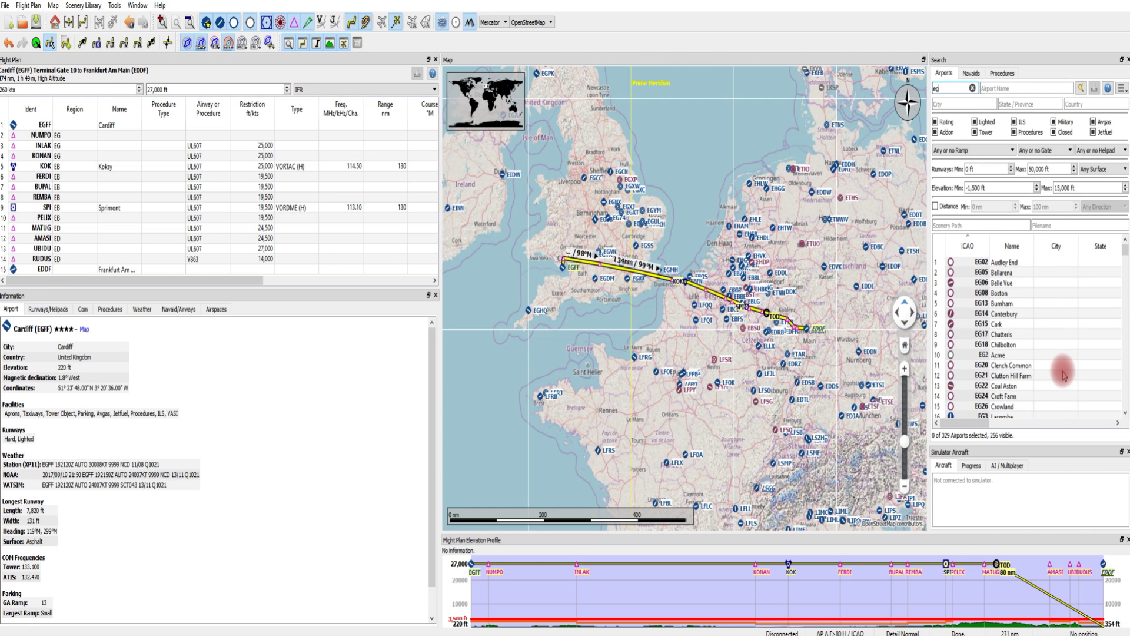
{"action": "type", "text": "ff"}
{"action": "double_click", "coordinate": [1004, 263]}
- List Cardiff's procedures and preview SID 30 BCN1A, following it north toward BCN
{"action": "right_click", "coordinate": [1004, 266]}
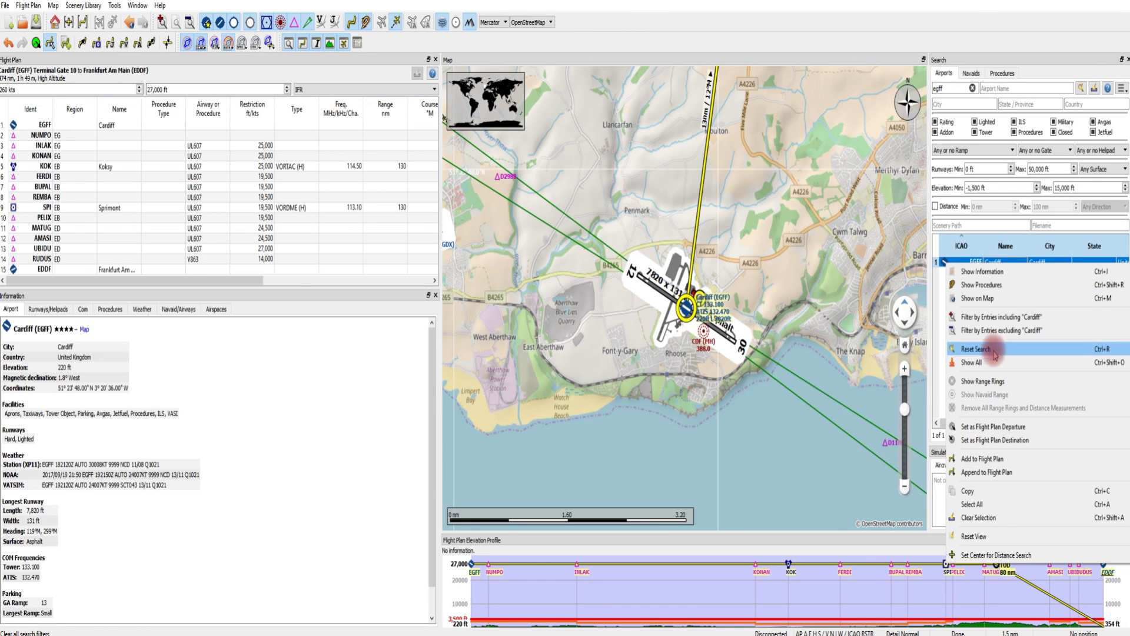
{"action": "left_click", "coordinate": [999, 291]}
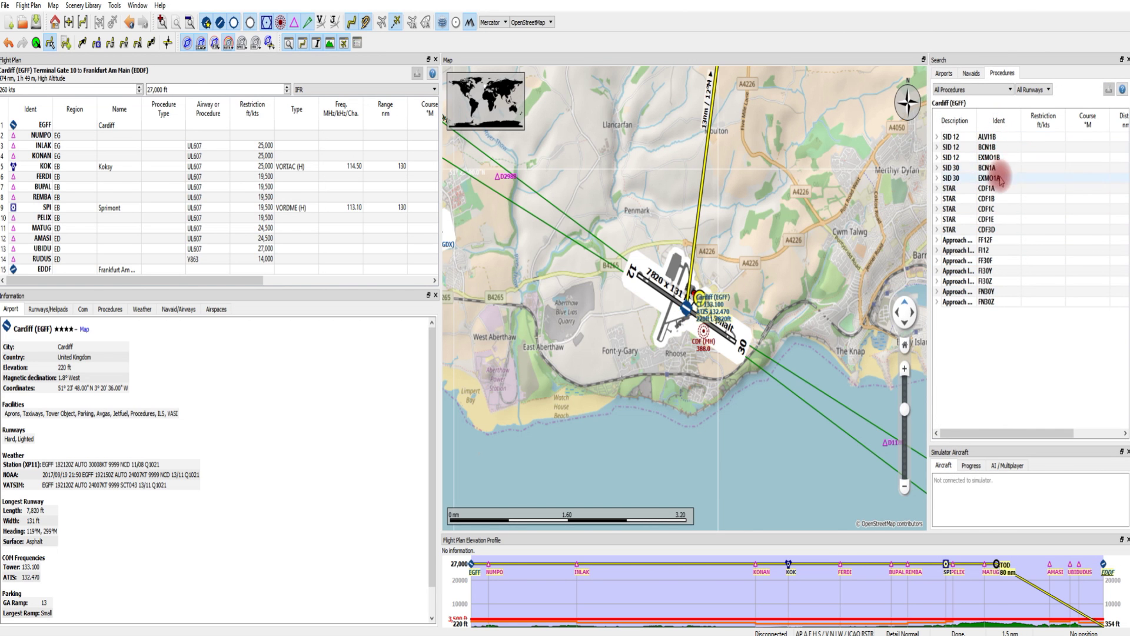
{"action": "left_click", "coordinate": [1001, 171]}
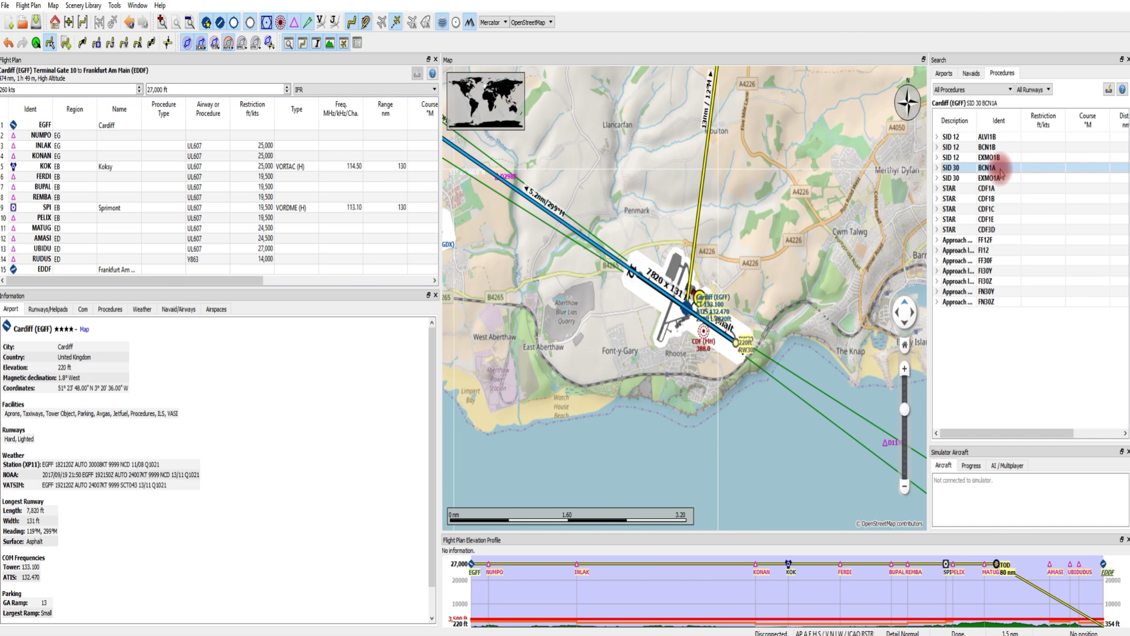
{"action": "scroll", "coordinate": [845, 240], "scroll_direction": "down", "scroll_amount": 5}
{"action": "left_click_drag", "start_coordinate": [789, 177], "coordinate": [695, 338]}
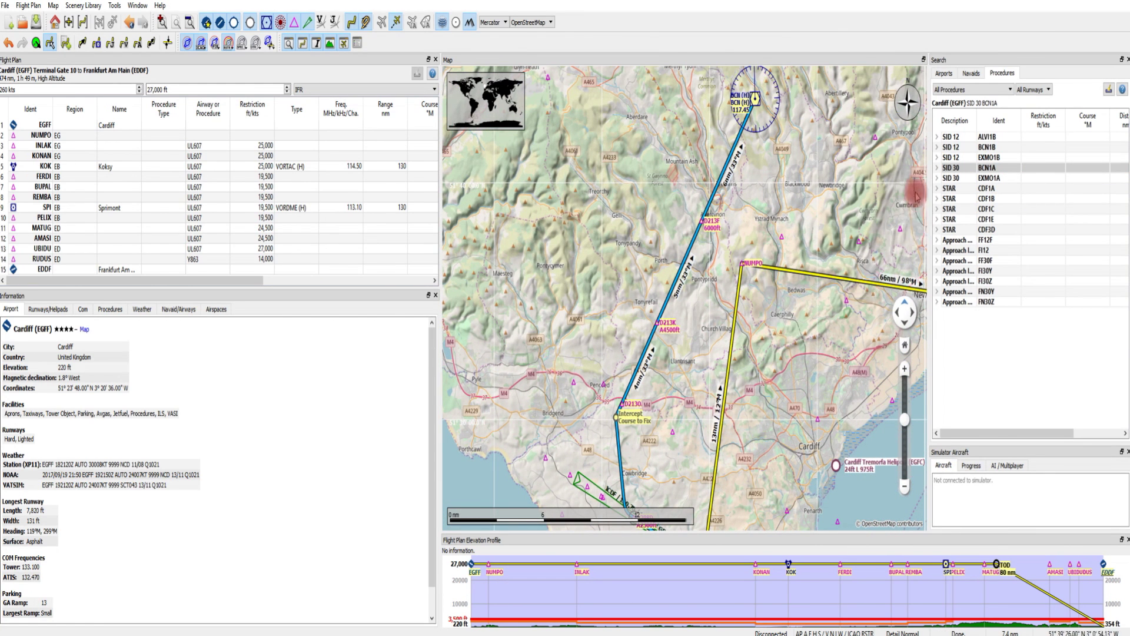
{"action": "left_click", "coordinate": [956, 170]}
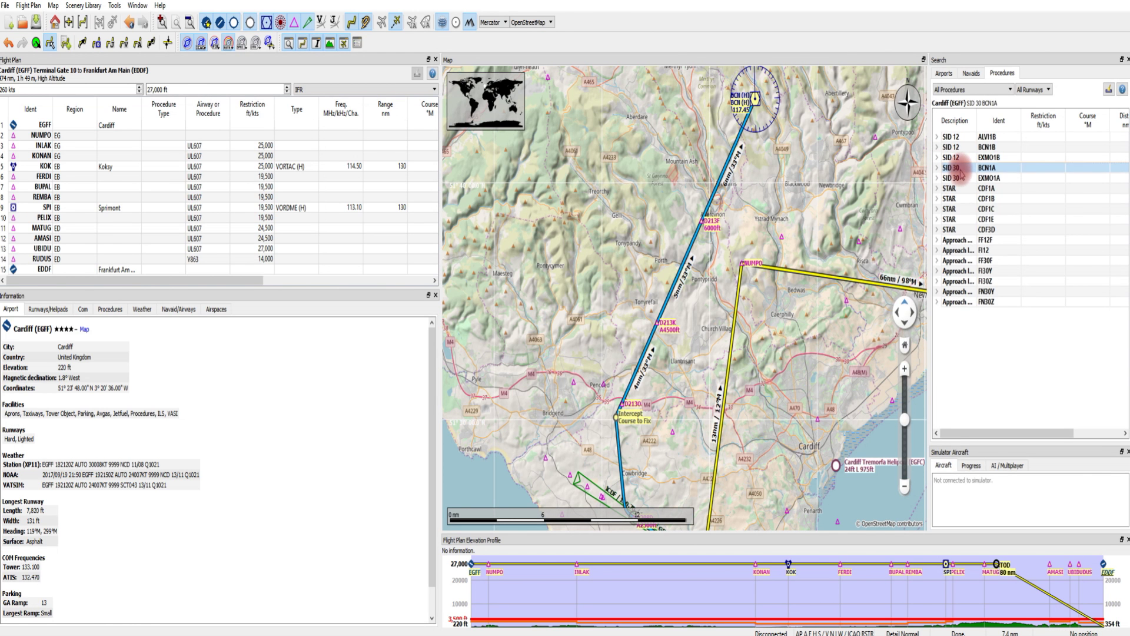
- Insert SID 30 BCN1A from runway 30 (D298D, D213K, D213F, BCN) into the flight plan
{"action": "right_click", "coordinate": [961, 171]}
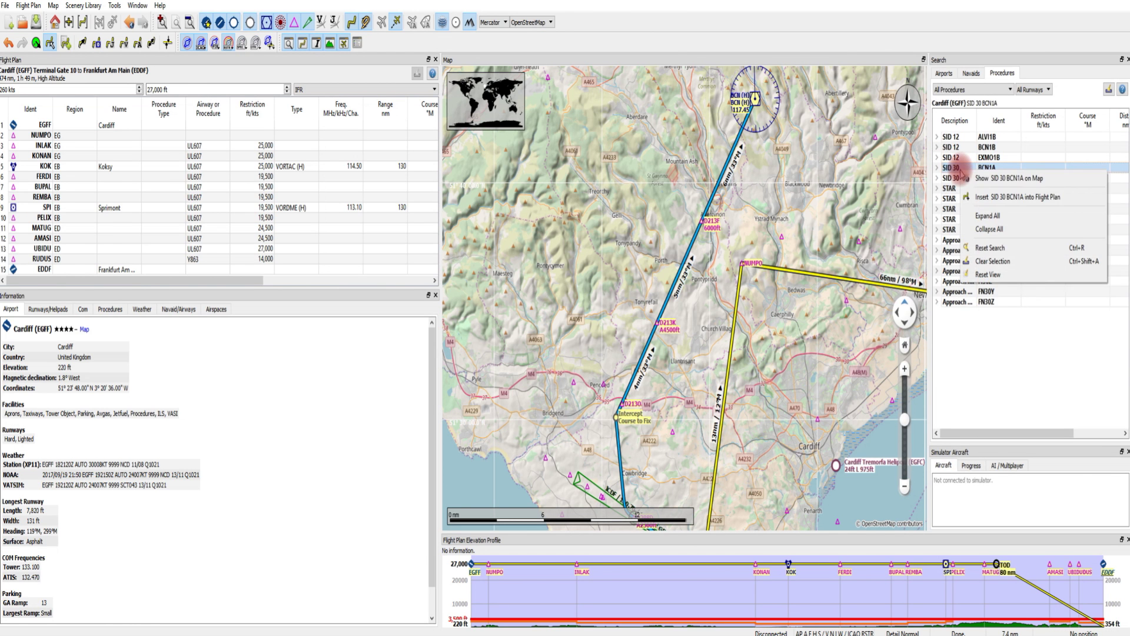
{"action": "left_click", "coordinate": [1014, 197]}
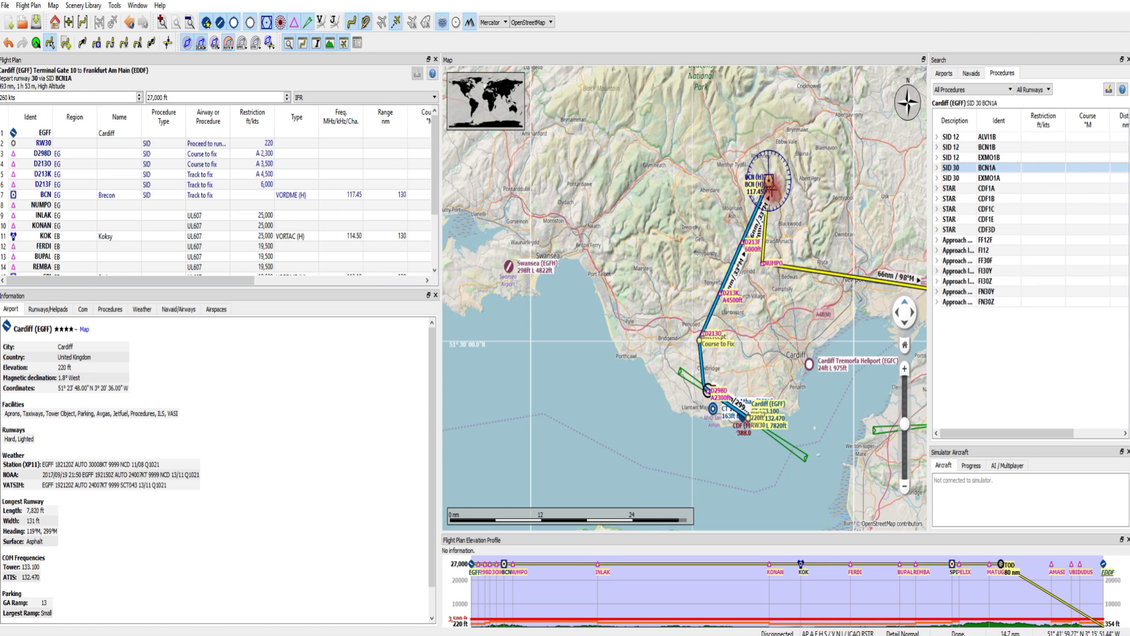
{"action": "mouse_move", "coordinate": [763, 263]}
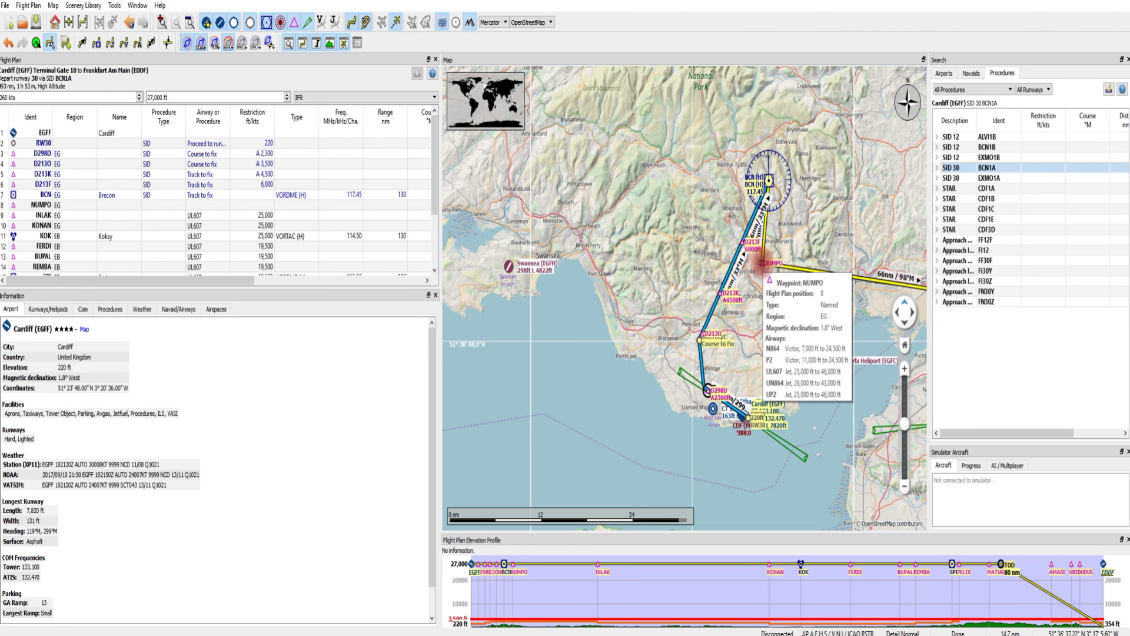
- Delete the NUMPO leg so the route runs BCN direct to INLAK, then zoom out
{"action": "right_click", "coordinate": [41, 204]}
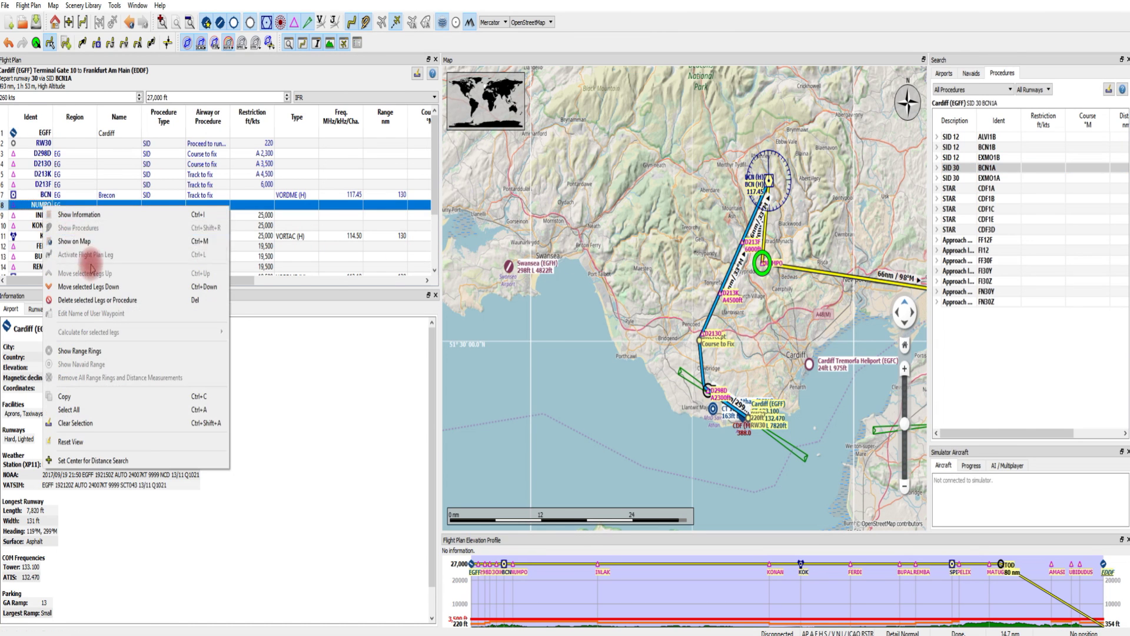
{"action": "left_click", "coordinate": [100, 301]}
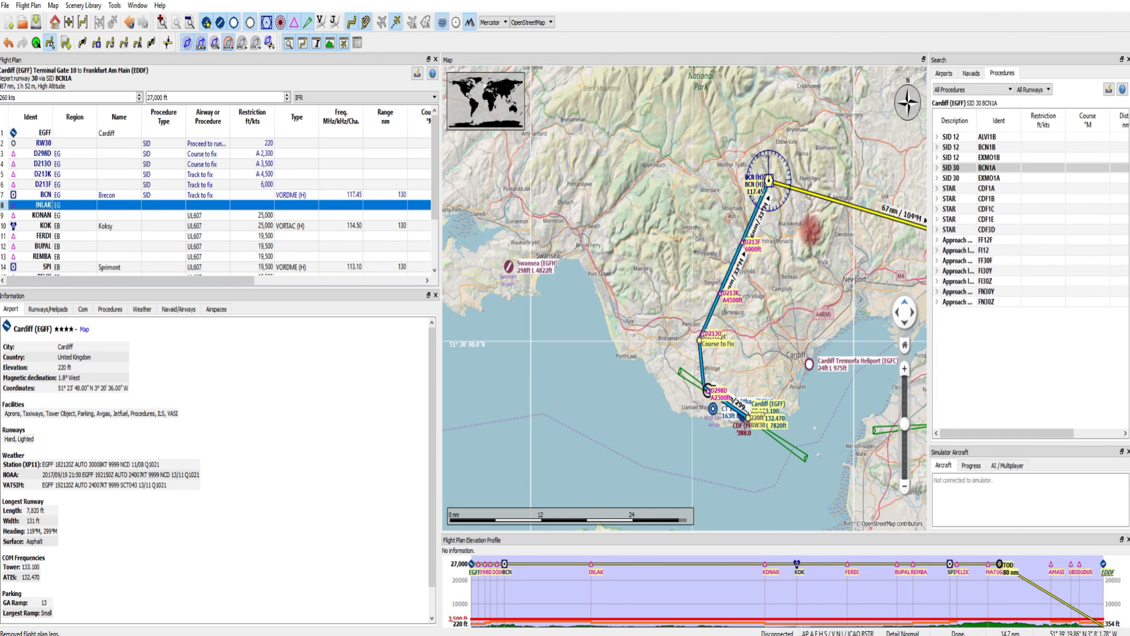
{"action": "scroll", "coordinate": [783, 222], "scroll_direction": "down", "scroll_amount": 2}
{"action": "left_click_drag", "start_coordinate": [861, 277], "coordinate": [681, 252]}
{"action": "scroll", "coordinate": [681, 253], "scroll_direction": "down", "scroll_amount": 2}
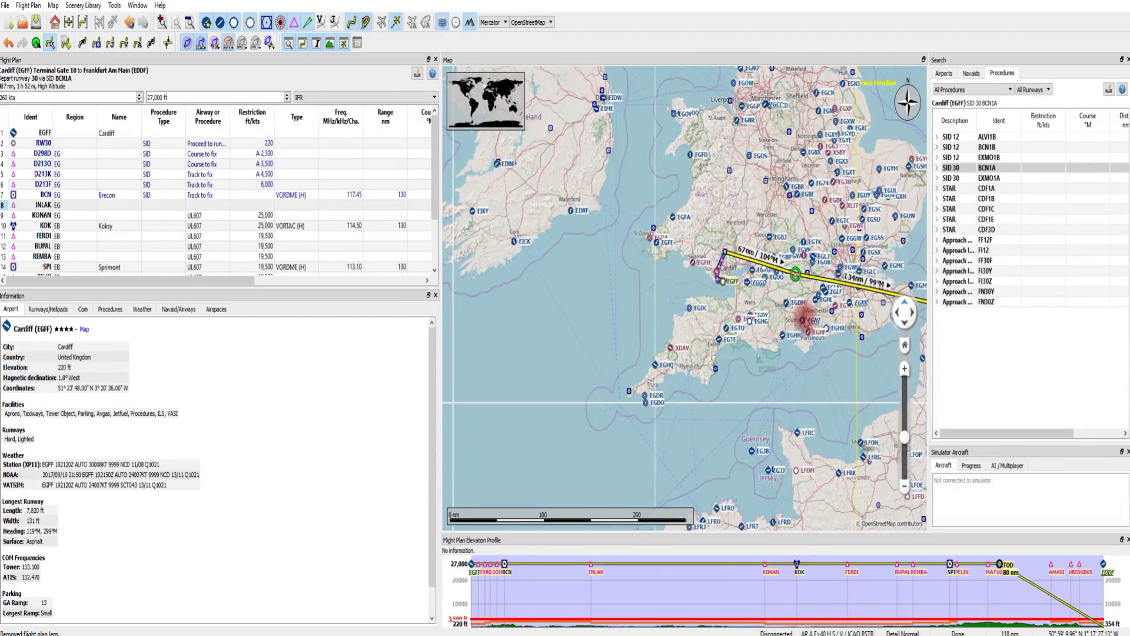
- Follow the route on the map across the Channel, France and Belgium to Frankfurt
{"action": "left_click_drag", "start_coordinate": [801, 319], "coordinate": [671, 256]}
{"action": "left_click_drag", "start_coordinate": [853, 281], "coordinate": [757, 244]}
{"action": "left_click_drag", "start_coordinate": [830, 246], "coordinate": [761, 260]}
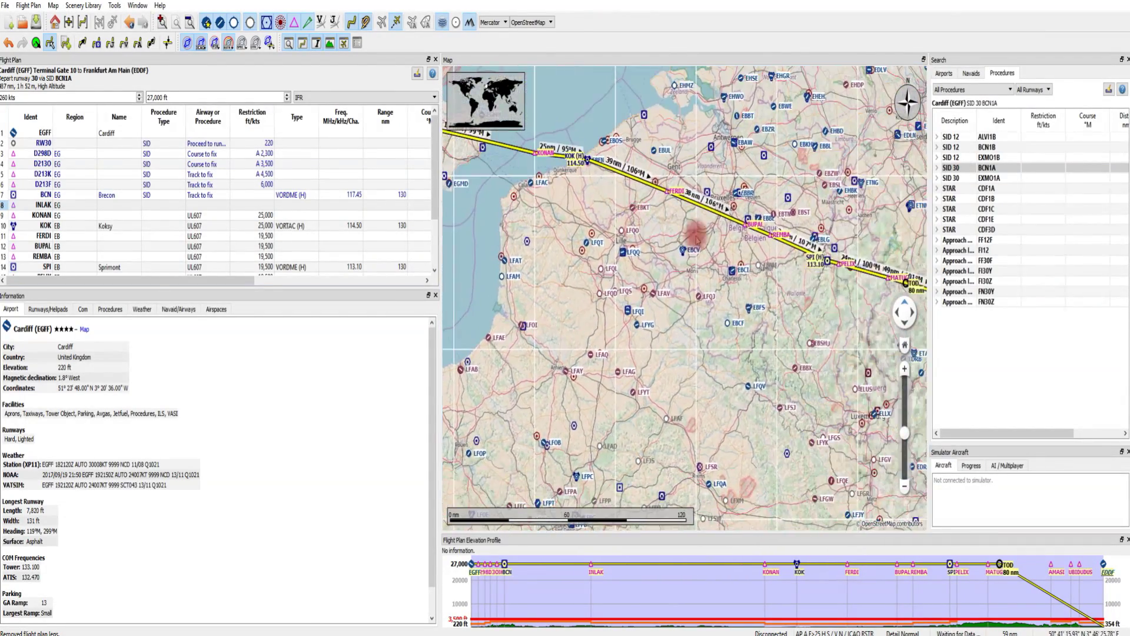
{"action": "left_click_drag", "start_coordinate": [846, 287], "coordinate": [776, 271]}
{"action": "left_click_drag", "start_coordinate": [842, 297], "coordinate": [769, 268]}
{"action": "scroll", "coordinate": [754, 253], "scroll_direction": "up", "scroll_amount": 6}
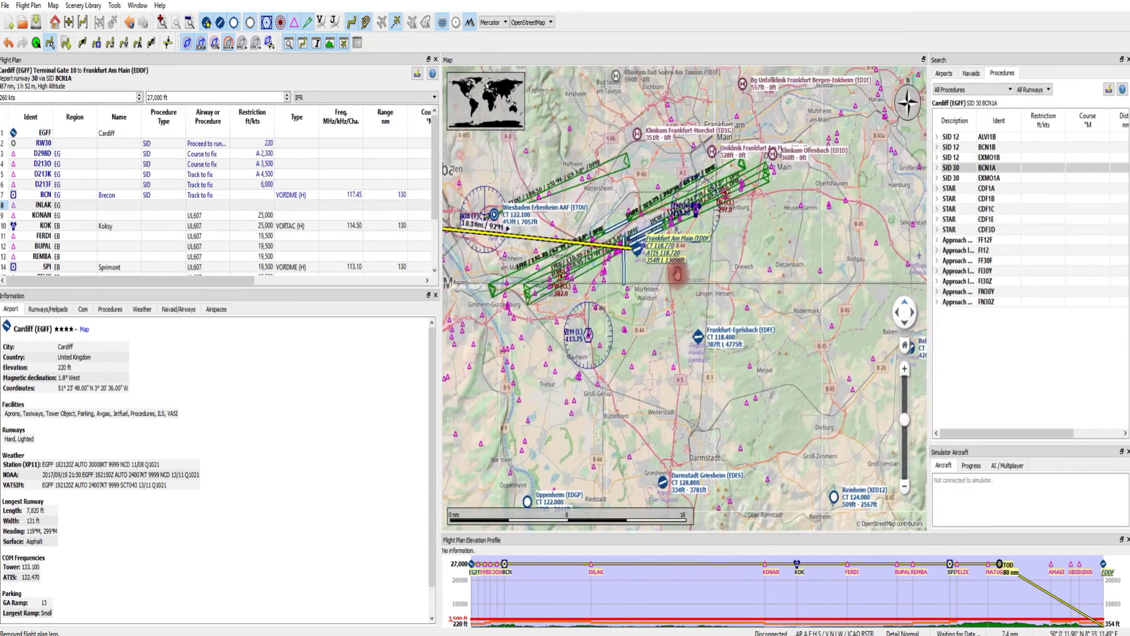
{"action": "scroll", "coordinate": [673, 232], "scroll_direction": "up", "scroll_amount": 2}
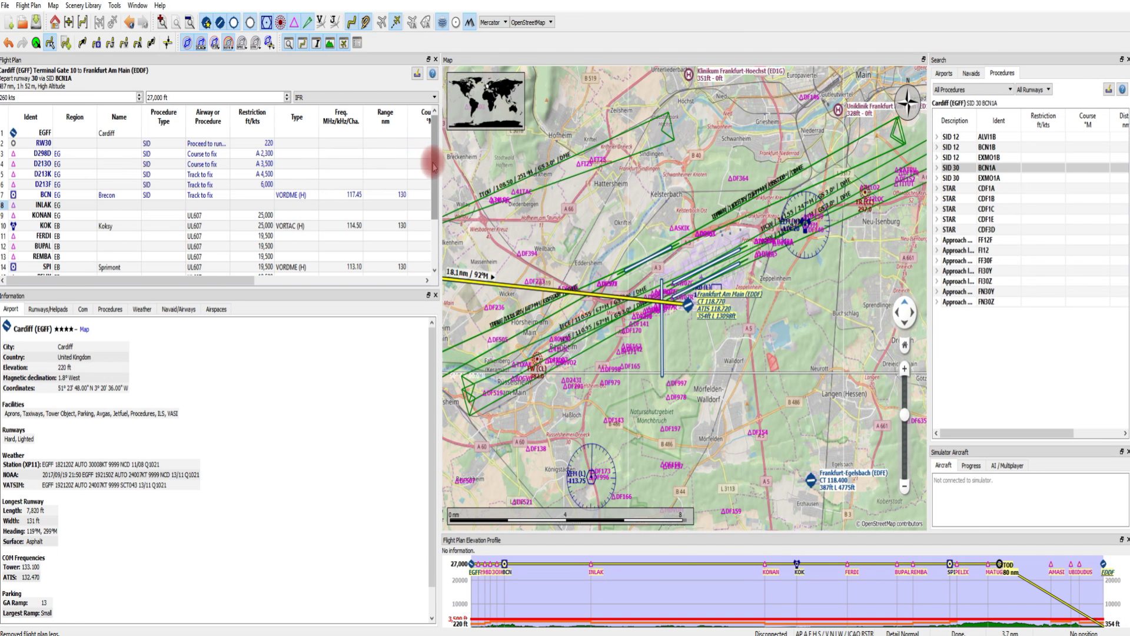
{"action": "left_click_drag", "start_coordinate": [433, 167], "coordinate": [429, 240]}
- Zoom into Cardiff airport, pan across the terminal gates and apron, then zoom back out to the airfield
{"action": "left_click", "coordinate": [82, 259]}
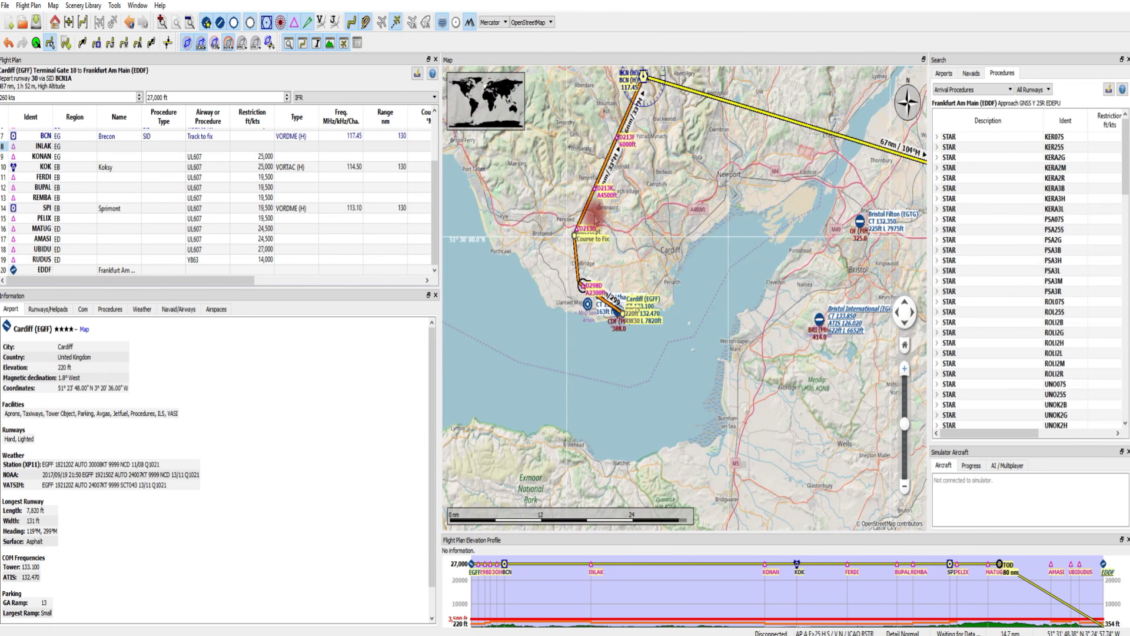
{"action": "scroll", "coordinate": [612, 318], "scroll_direction": "up", "scroll_amount": 3}
{"action": "scroll", "coordinate": [647, 300], "scroll_direction": "up", "scroll_amount": 3}
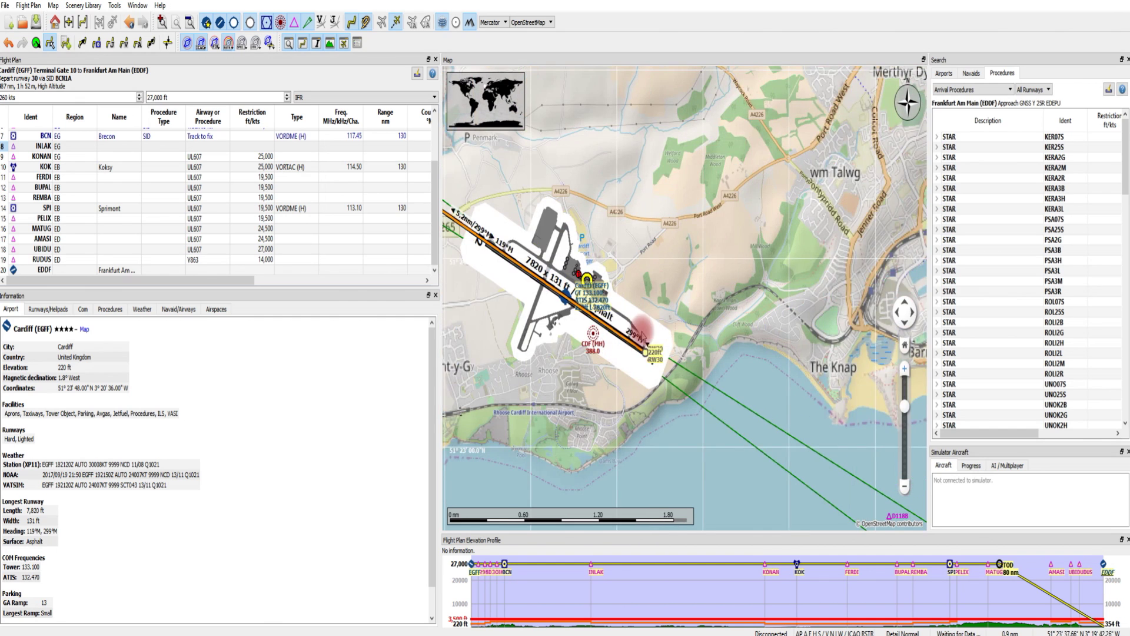
{"action": "scroll", "coordinate": [624, 326], "scroll_direction": "up", "scroll_amount": 3}
{"action": "scroll", "coordinate": [594, 306], "scroll_direction": "up", "scroll_amount": 3}
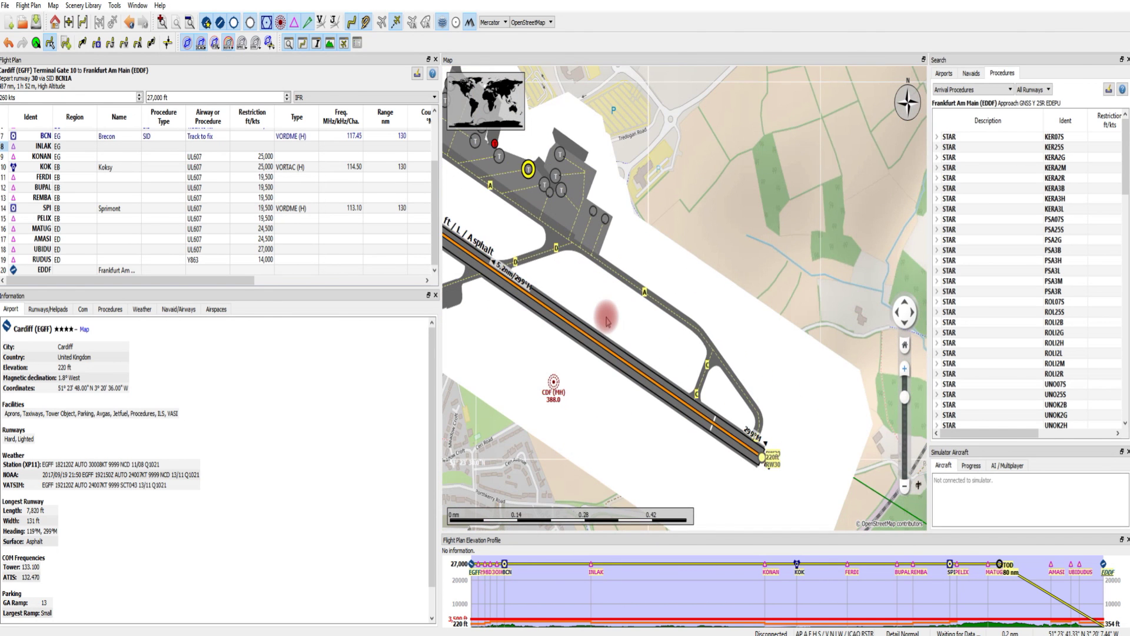
{"action": "left_click_drag", "start_coordinate": [528, 169], "coordinate": [633, 253]}
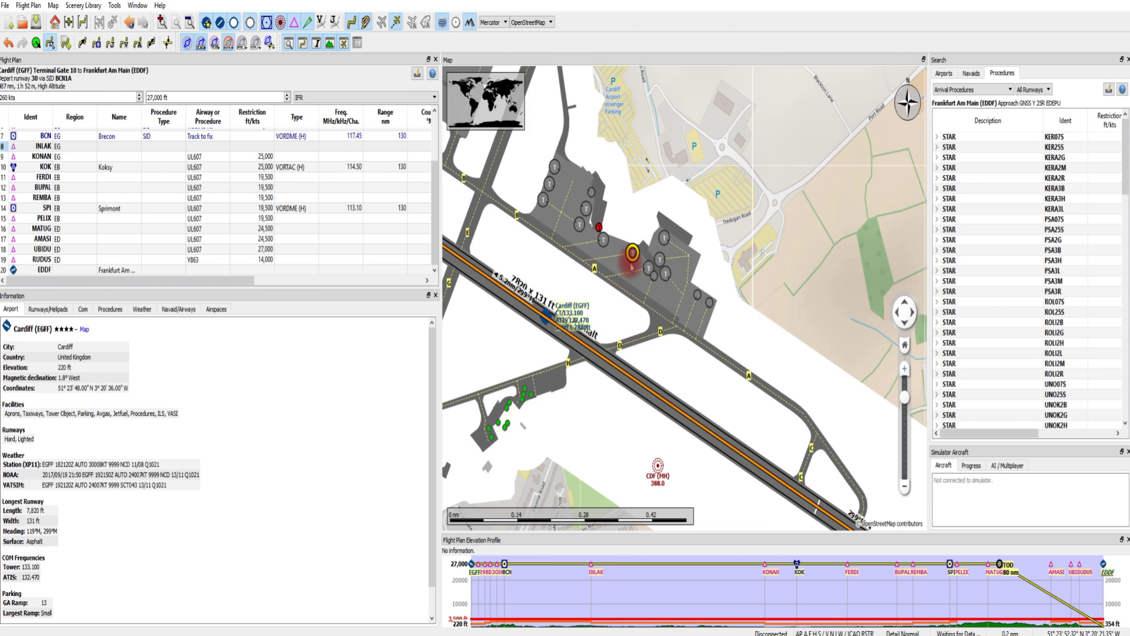
{"action": "mouse_move", "coordinate": [630, 266]}
{"action": "left_mouse_down"}
{"action": "mouse_move", "coordinate": [605, 265]}
{"action": "mouse_move", "coordinate": [615, 253]}
{"action": "mouse_move", "coordinate": [612, 283]}
{"action": "mouse_move", "coordinate": [649, 298]}
{"action": "left_mouse_up"}
{"action": "scroll", "coordinate": [649, 250], "scroll_direction": "up", "scroll_amount": 3}
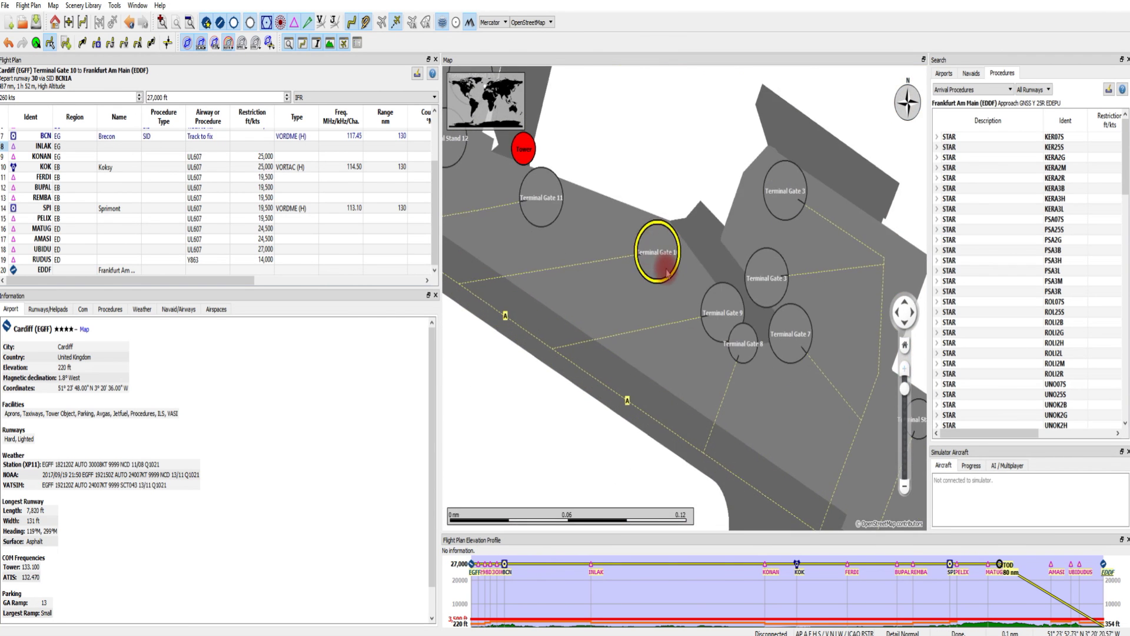
{"action": "scroll", "coordinate": [667, 272], "scroll_direction": "down", "scroll_amount": 3}
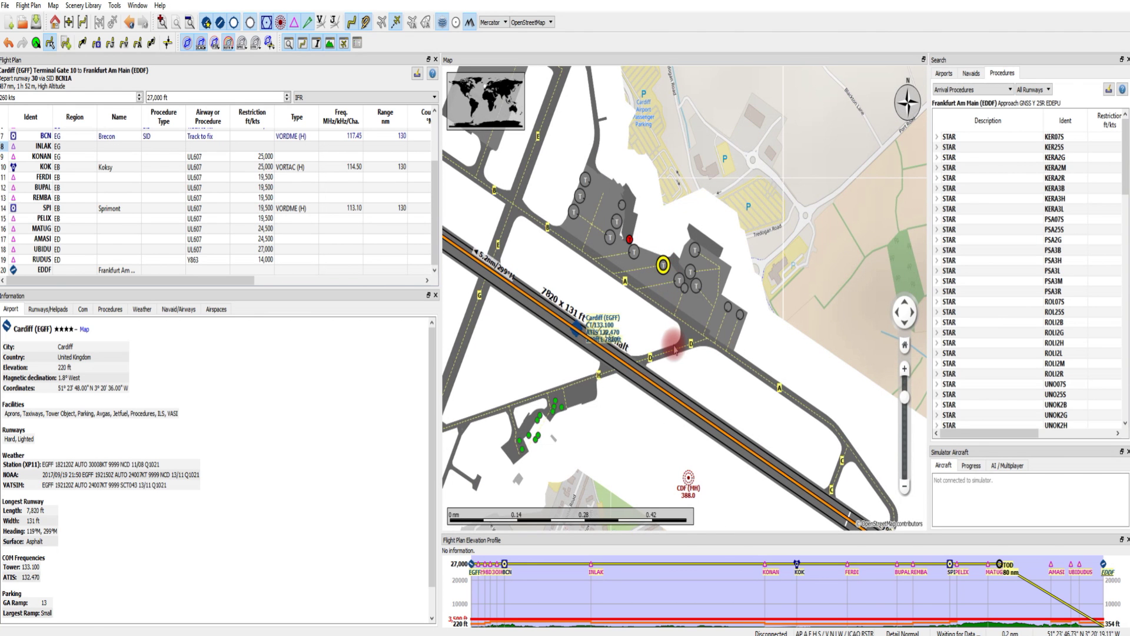
{"action": "scroll", "coordinate": [675, 350], "scroll_direction": "down", "scroll_amount": 2}
{"action": "left_click_drag", "start_coordinate": [633, 348], "coordinate": [682, 314]}
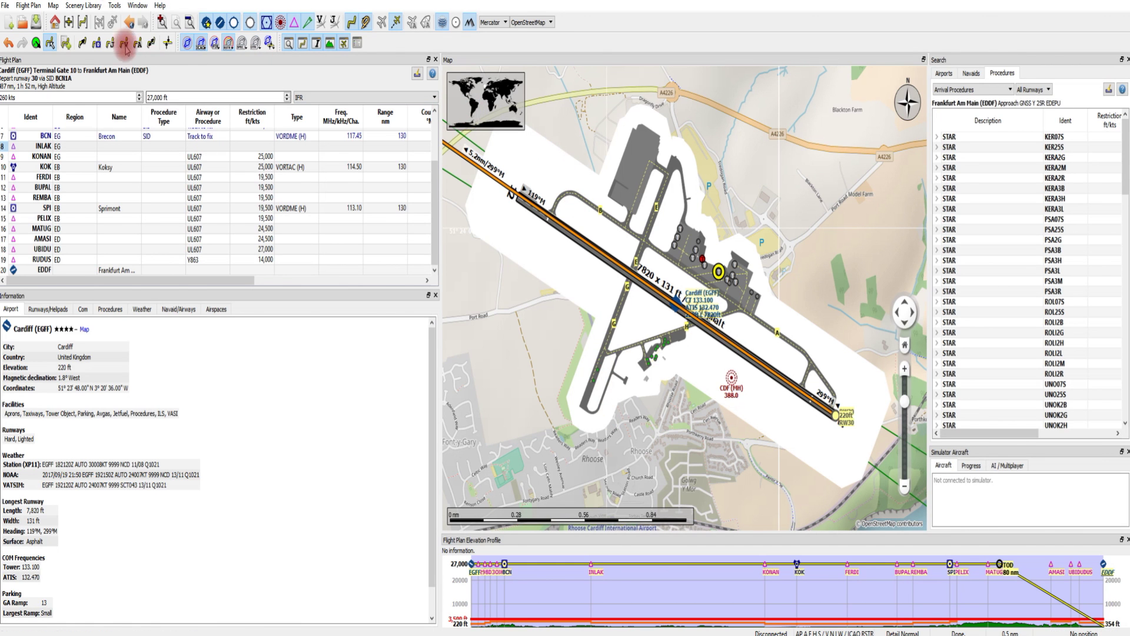
- Check the flight plan commands, then bring up the File menu's save options for the Cardiff–Frankfurt plan
{"action": "left_click", "coordinate": [28, 5]}
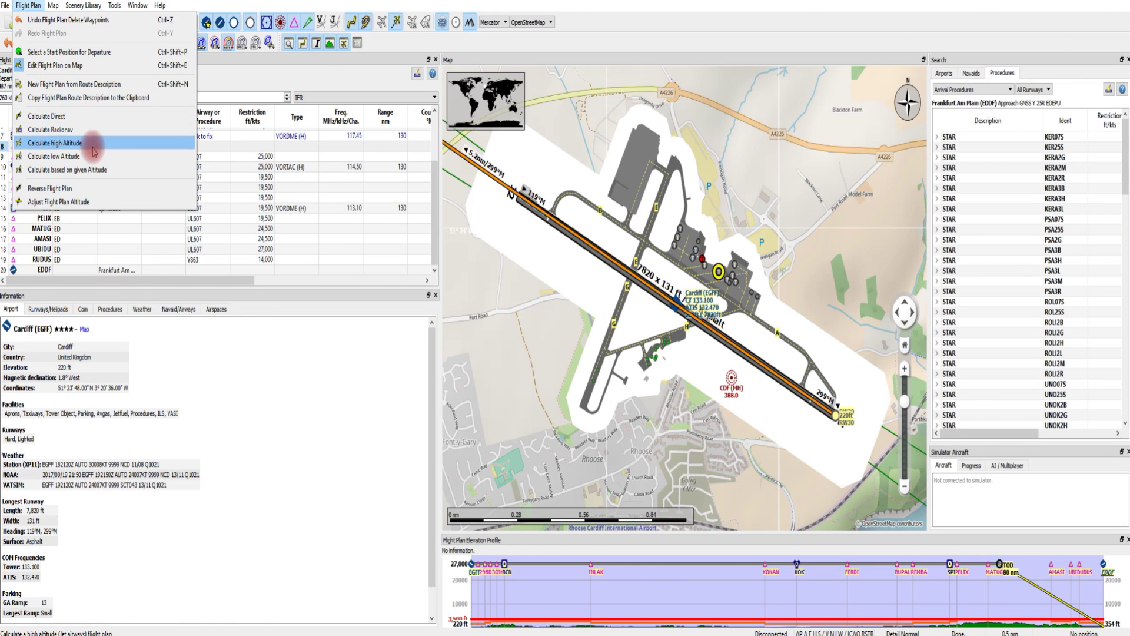
{"action": "left_click", "coordinate": [295, 419]}
{"action": "left_click", "coordinate": [7, 7]}
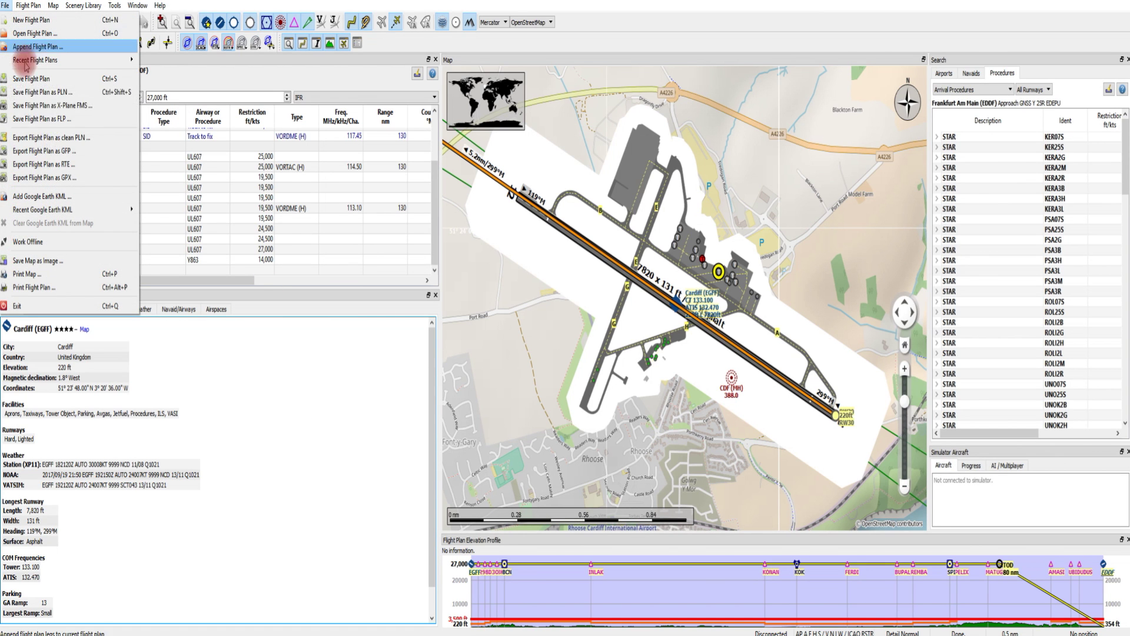
- Save the plan as PLN 'IFR Cardiff (EGFF) to Frankfurt Am Main (EDDF)' instead of X-Plane FMS
{"action": "left_click", "coordinate": [91, 110]}
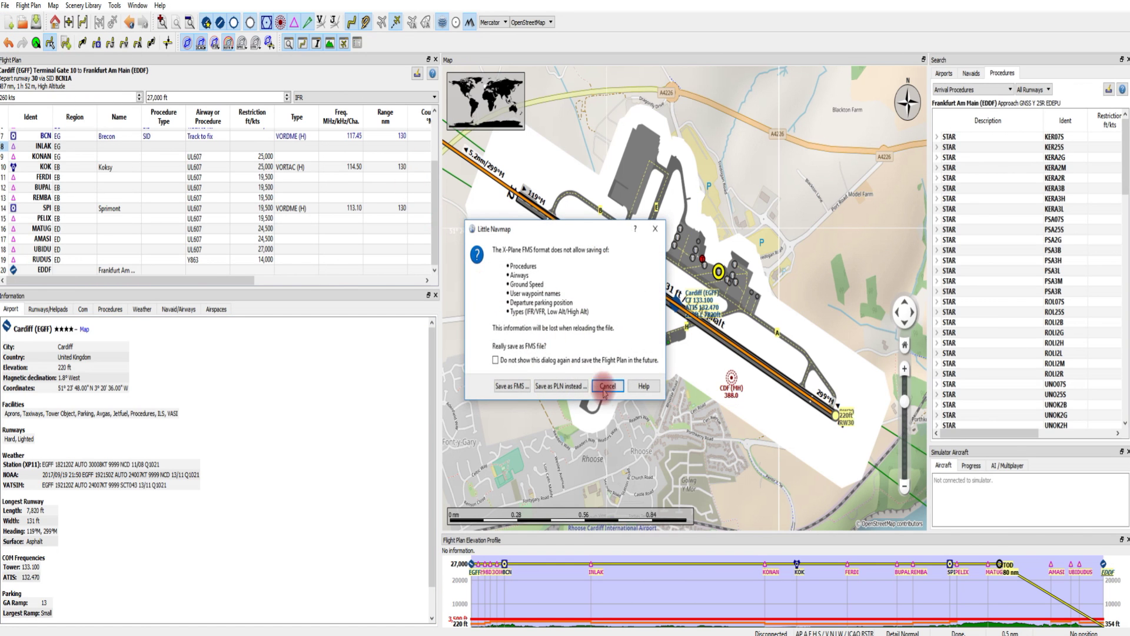
{"action": "left_click", "coordinate": [567, 388]}
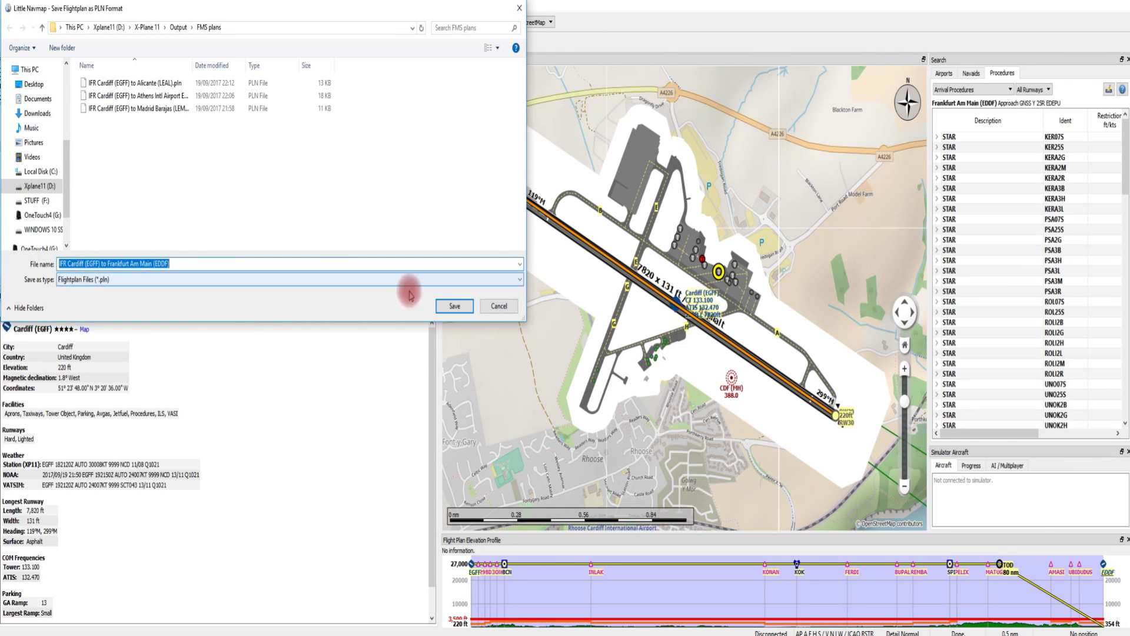
{"action": "left_click", "coordinate": [456, 306]}
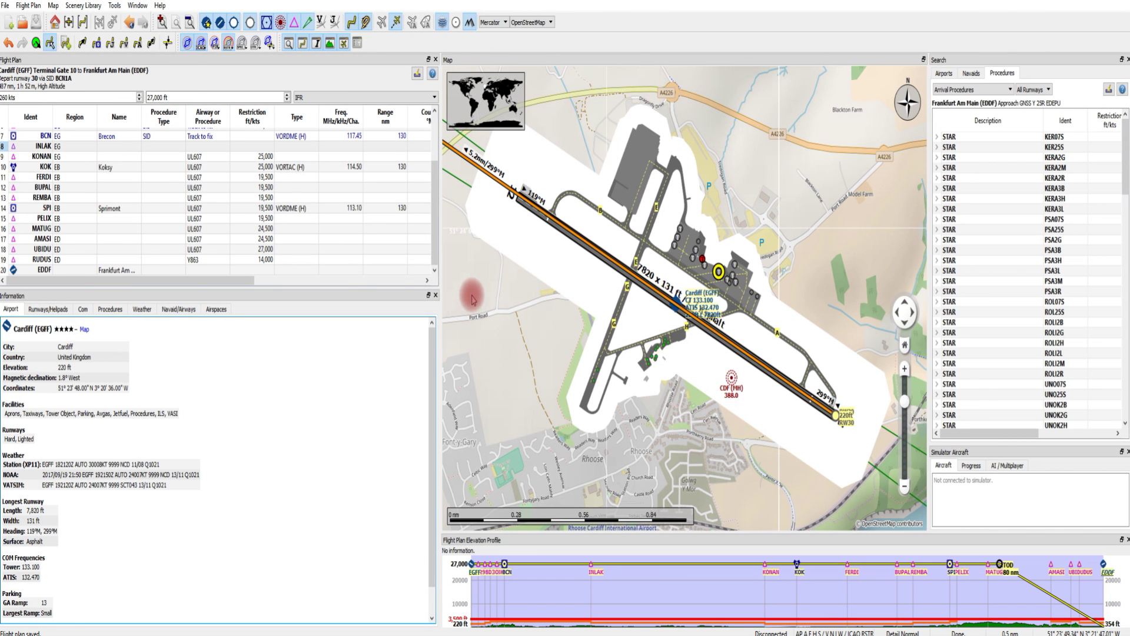
- Open the flight plan file 'IFR Cardiff (EGFF) to Alicante (LEAL).pln'
{"action": "left_click", "coordinate": [26, 5]}
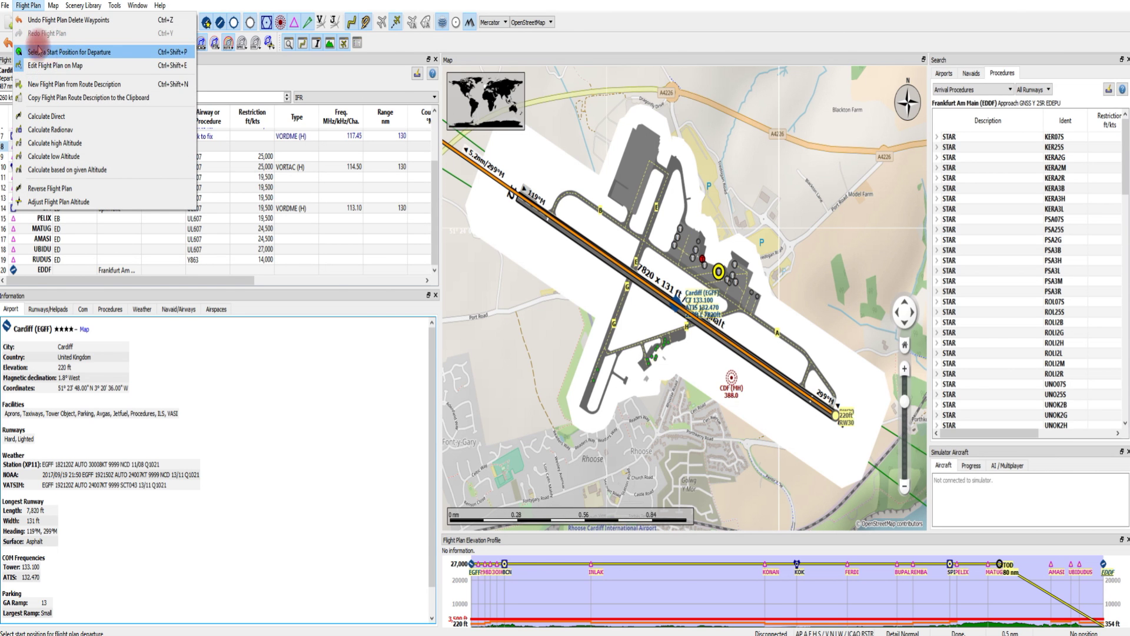
{"action": "mouse_move", "coordinate": [5, 7]}
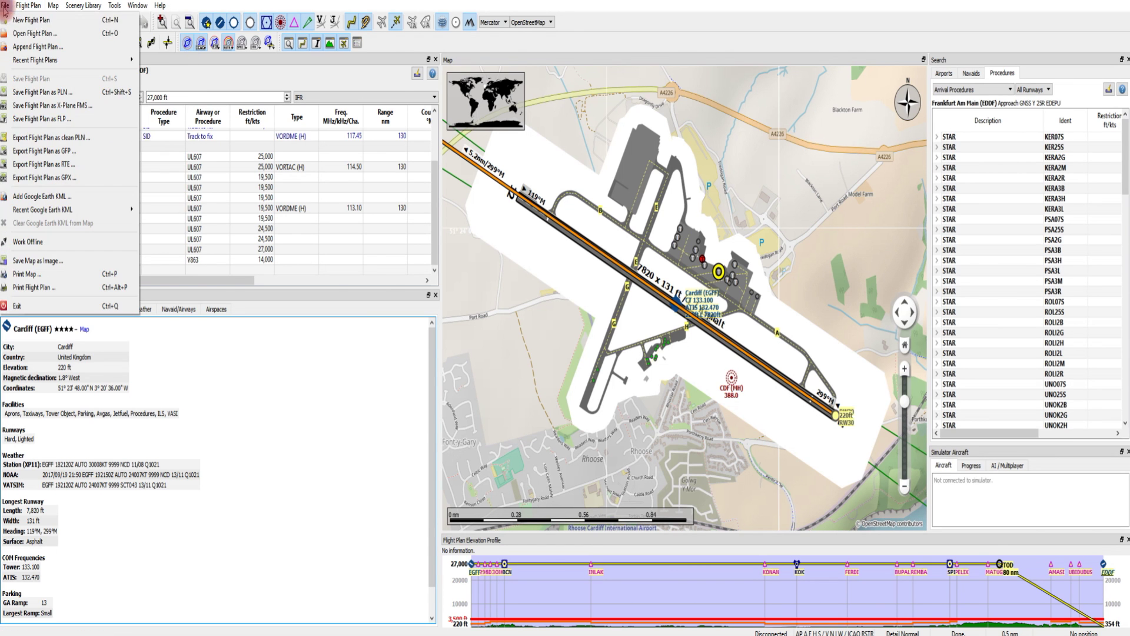
{"action": "left_click", "coordinate": [37, 34]}
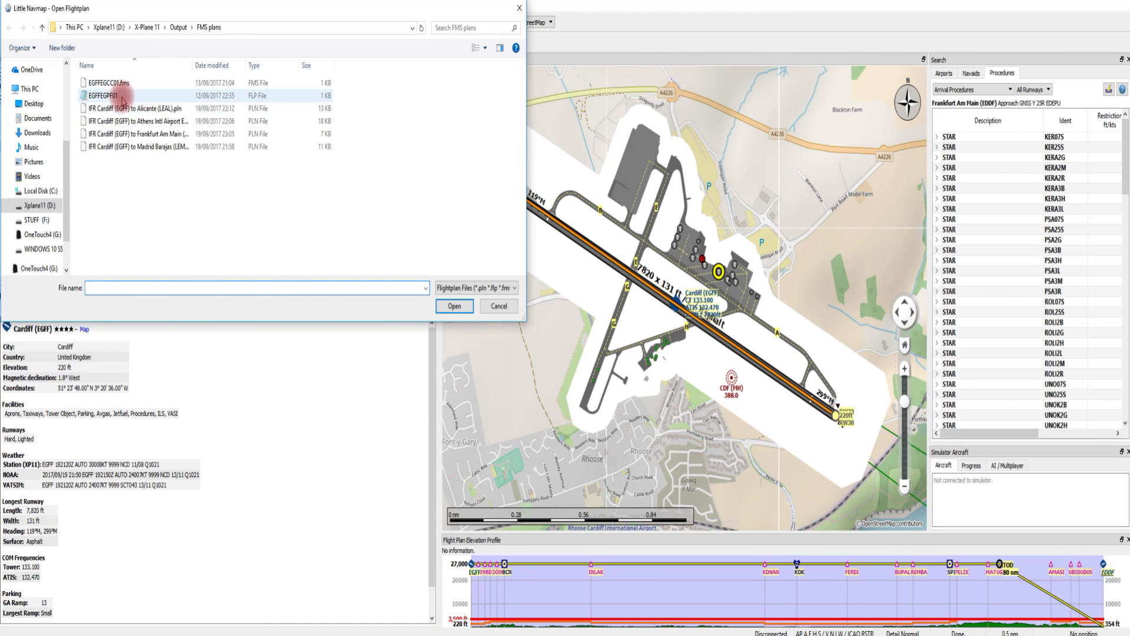
{"action": "left_click", "coordinate": [157, 110]}
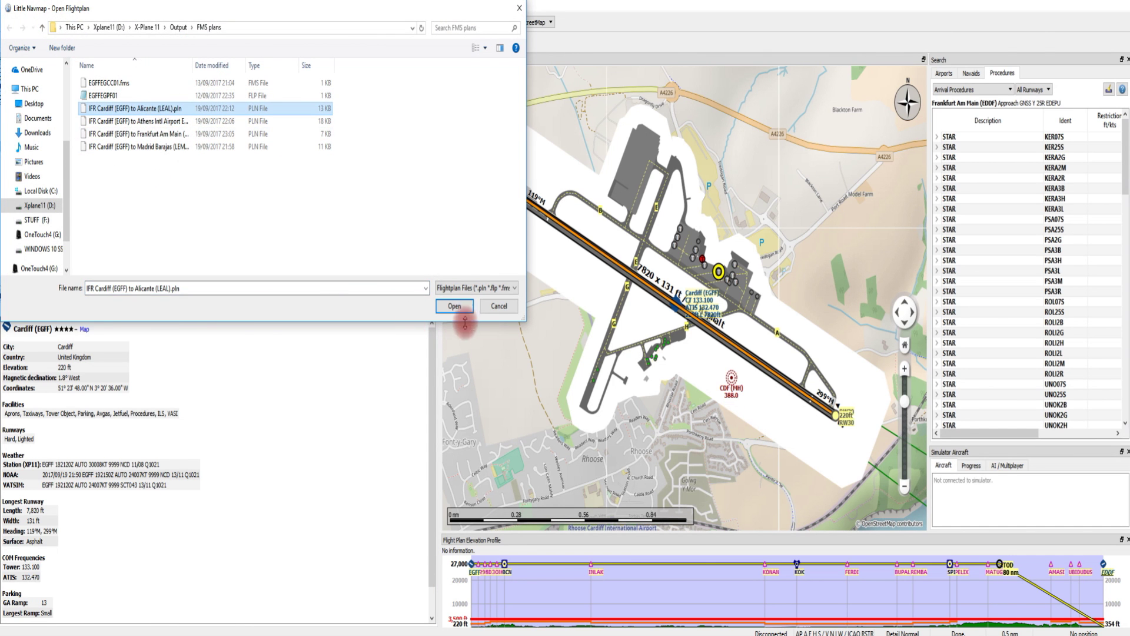
{"action": "left_click", "coordinate": [454, 306]}
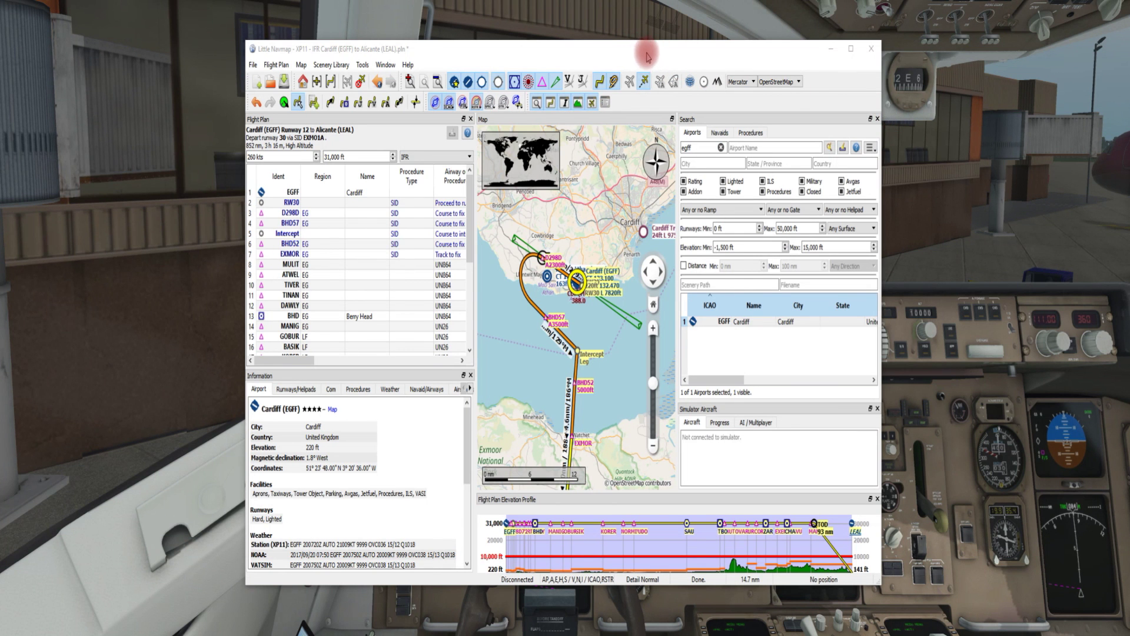
- Move the planner window aside and connect Little Navmap to the local X-Plane simulator
{"action": "mouse_move", "coordinate": [646, 57]}
{"action": "left_mouse_down"}
{"action": "mouse_move", "coordinate": [130, 296]}
{"action": "mouse_move", "coordinate": [411, 222]}
{"action": "mouse_move", "coordinate": [623, 73]}
{"action": "mouse_move", "coordinate": [641, 45]}
{"action": "left_mouse_up"}
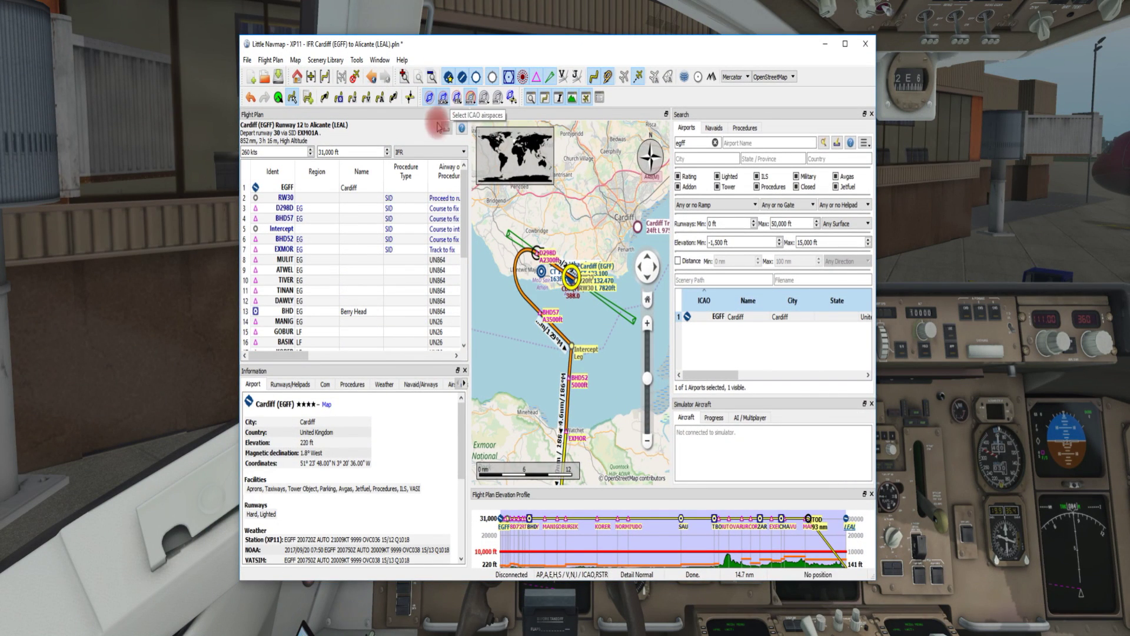
{"action": "left_click", "coordinate": [357, 60]}
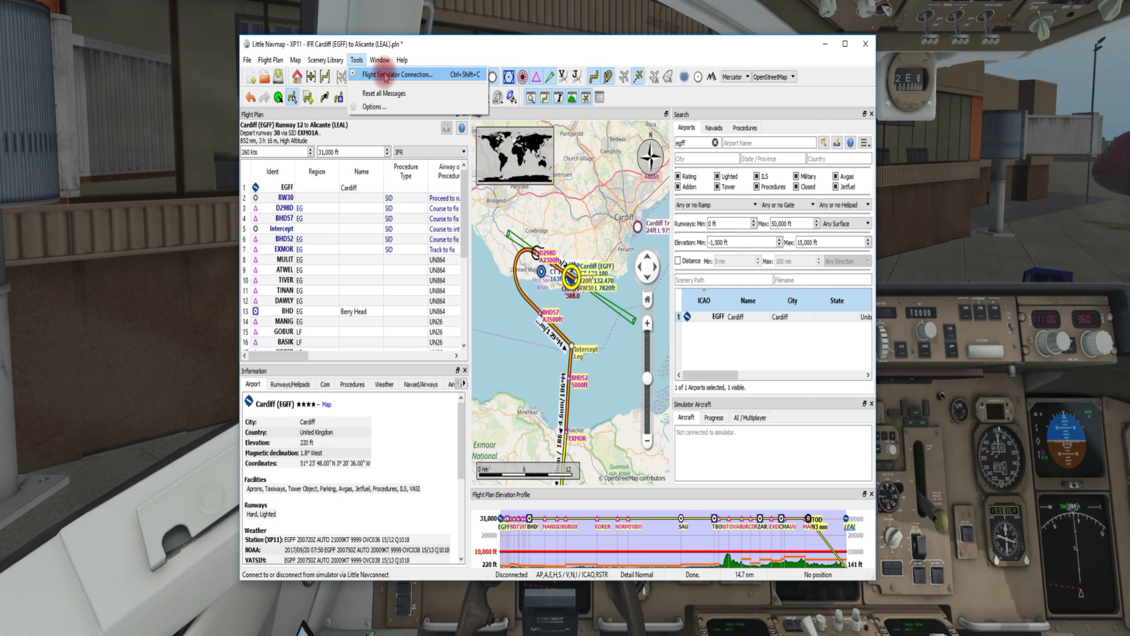
{"action": "left_click", "coordinate": [386, 75]}
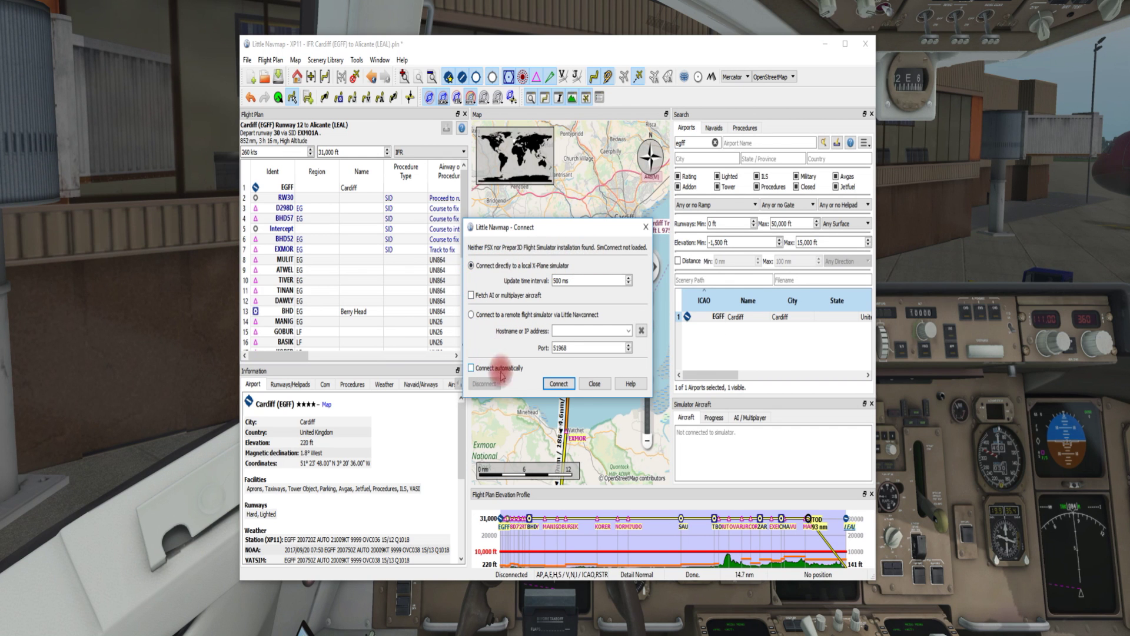
{"action": "left_click", "coordinate": [558, 384]}
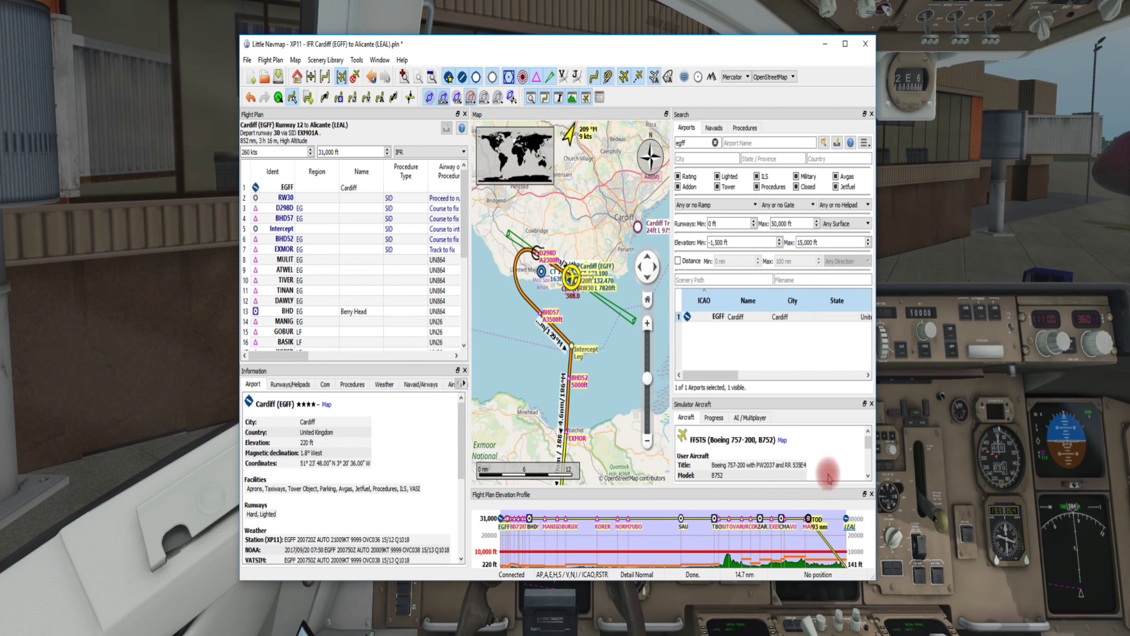
- Maximize Little Navmap and float the Simulator Aircraft panel, moving it over the map area
{"action": "left_click", "coordinate": [845, 44]}
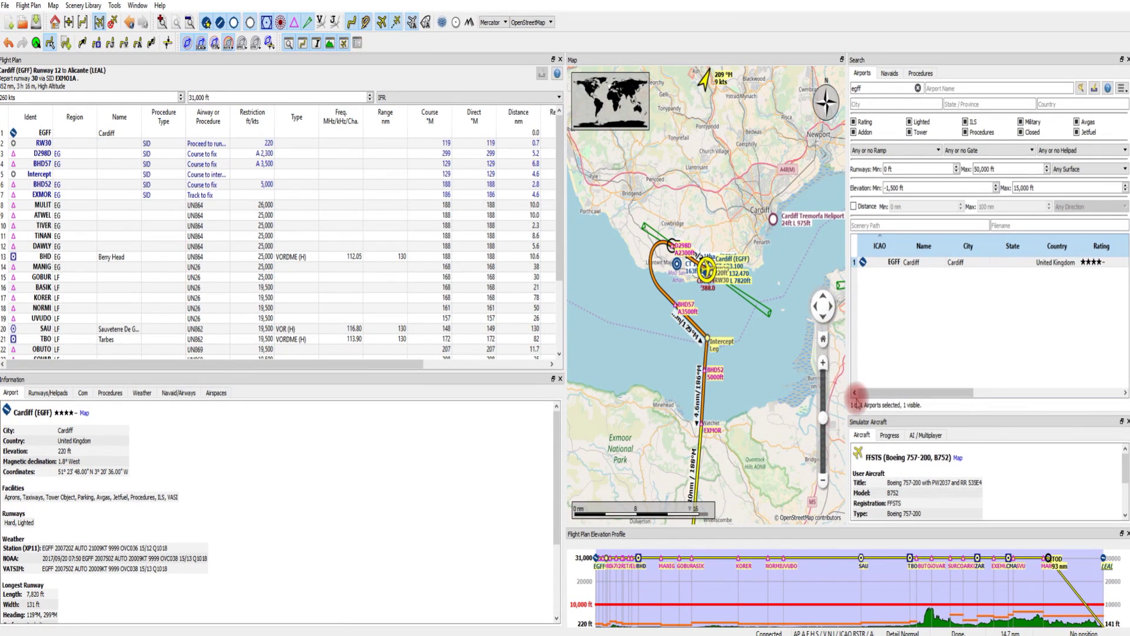
{"action": "left_click", "coordinate": [1121, 422]}
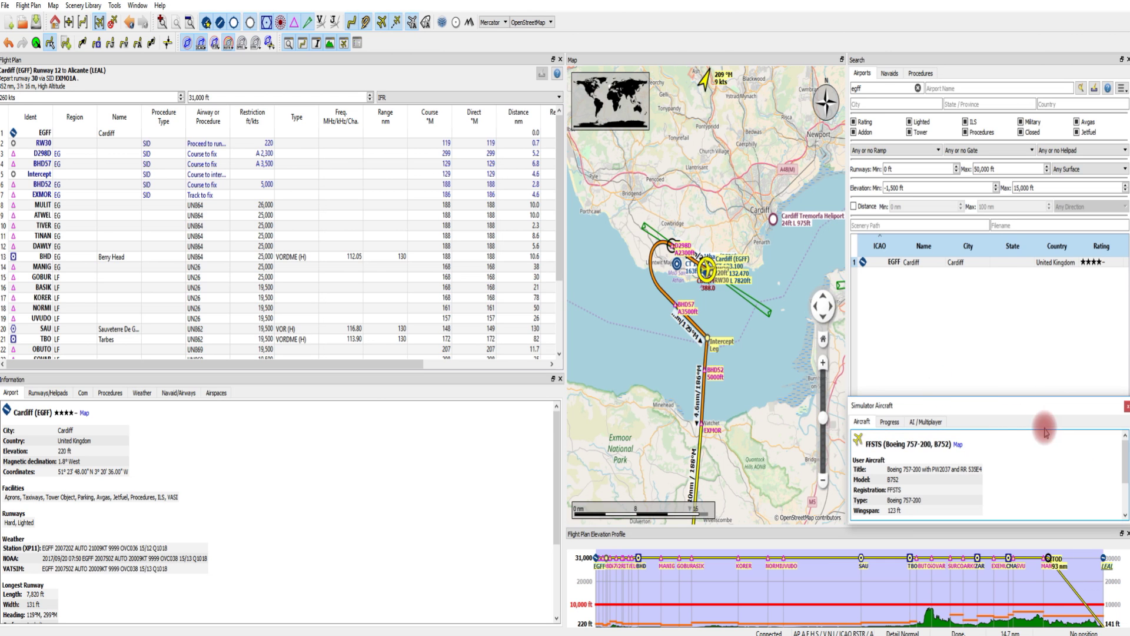
{"action": "left_click_drag", "start_coordinate": [1104, 415], "coordinate": [683, 176]}
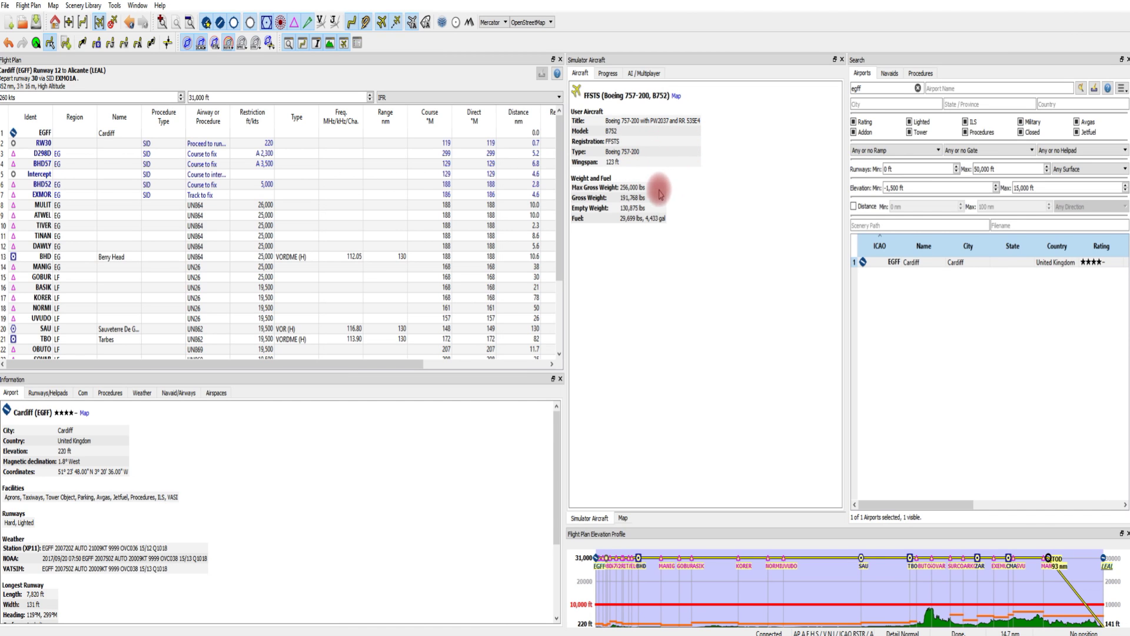
- Review the Progress and AI / Multiplayer tabs, then close the Simulator Aircraft panel
{"action": "left_click", "coordinate": [614, 75]}
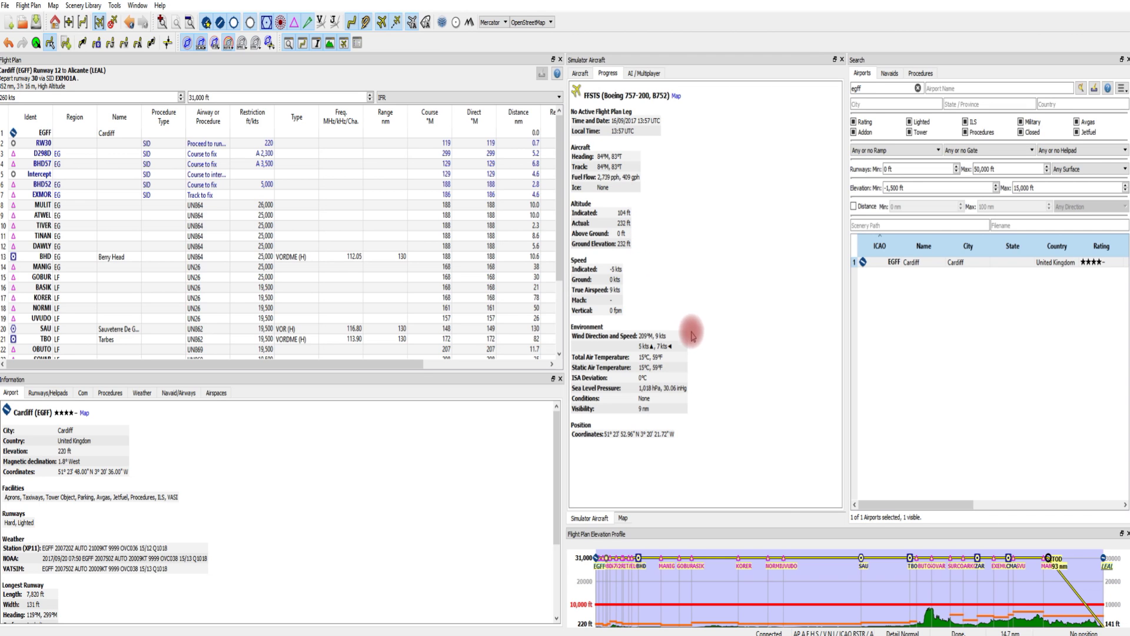
{"action": "left_click", "coordinate": [657, 73]}
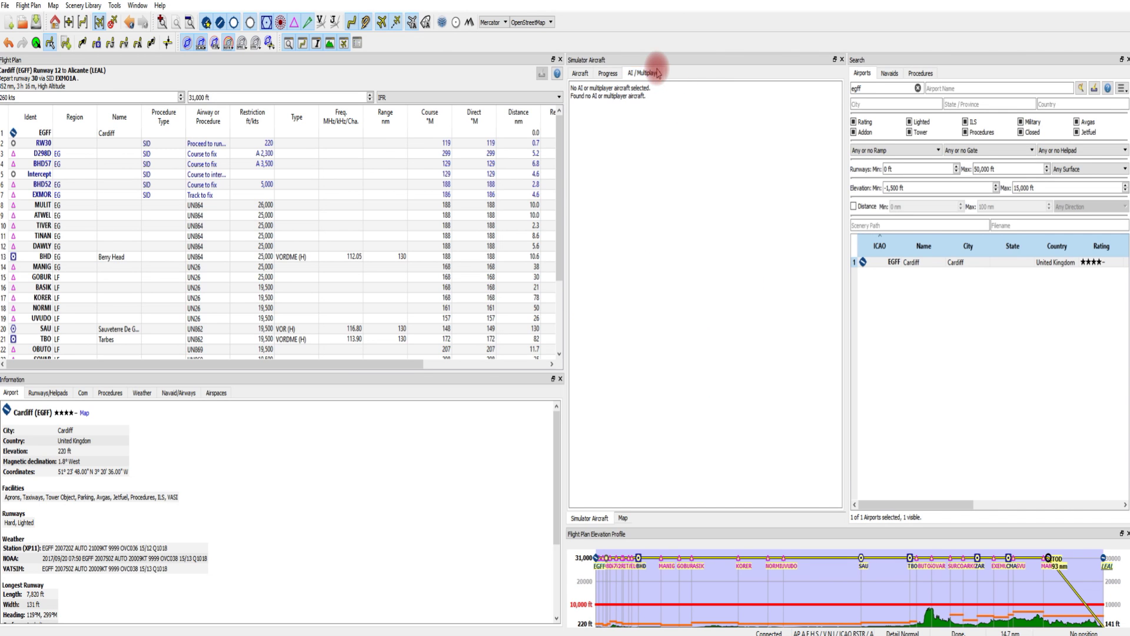
{"action": "left_click", "coordinate": [611, 73]}
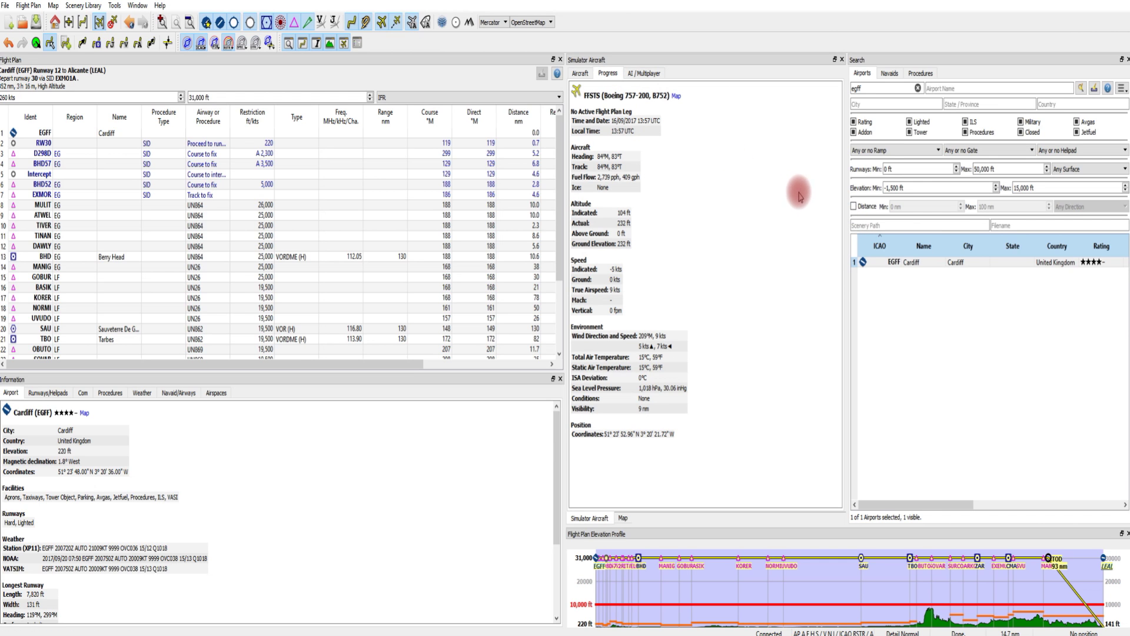
{"action": "left_click", "coordinate": [841, 61]}
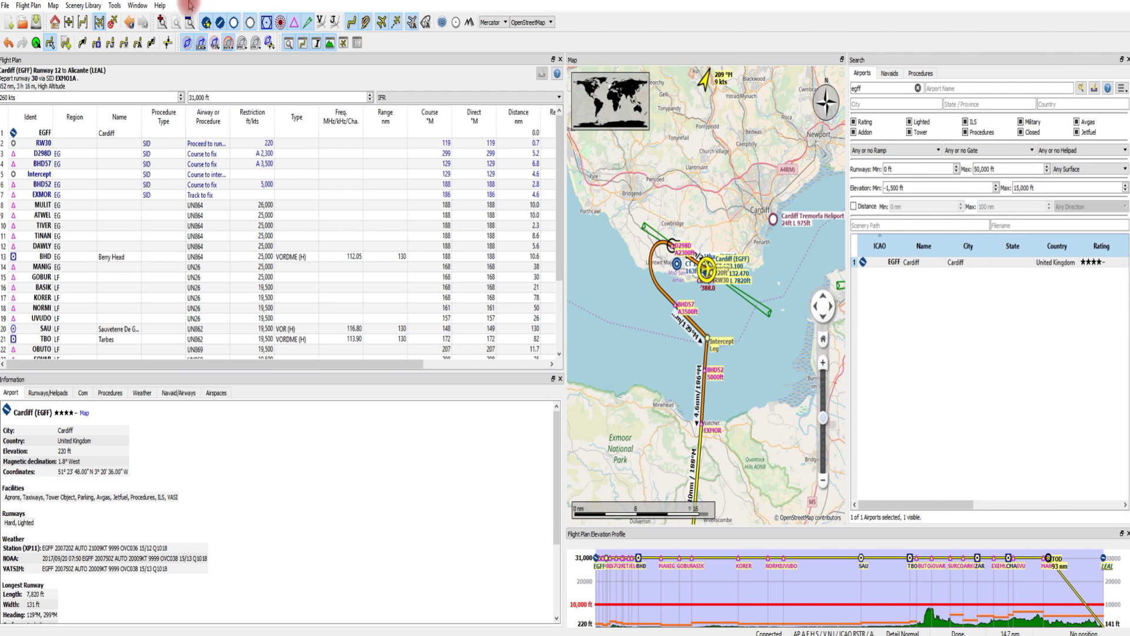
- Reopen Simulator Aircraft from the Window menu and zoom the map in on the 757 at Cardiff
{"action": "left_click", "coordinate": [140, 6]}
{"action": "left_click_drag", "start_coordinate": [681, 378], "coordinate": [693, 429]}
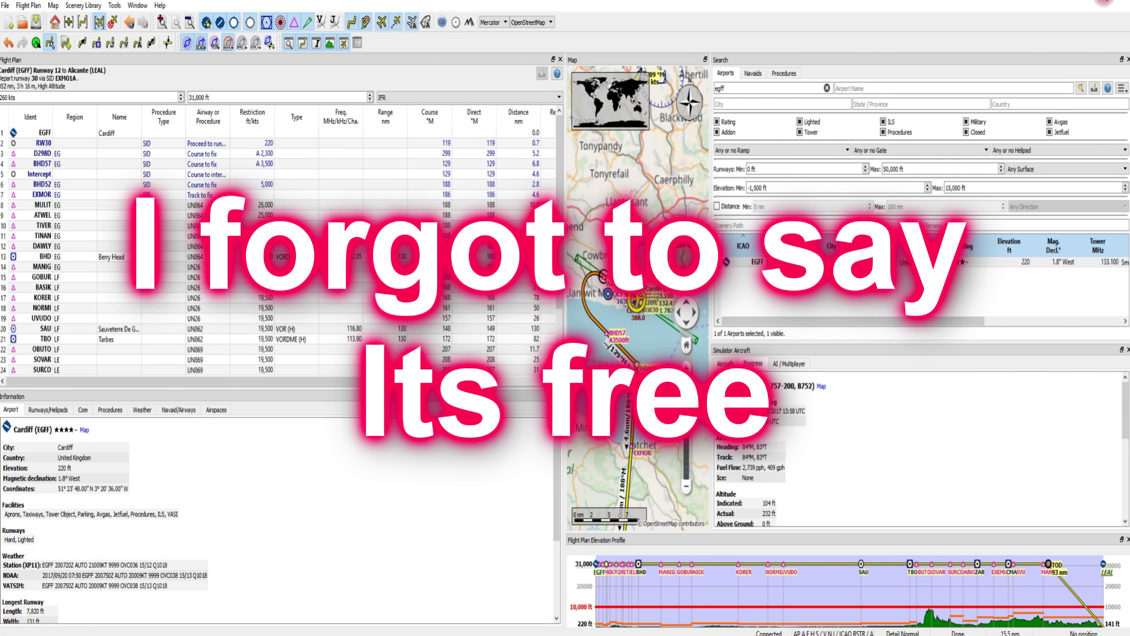
- Restore Little Navmap to a smaller window and drag it off to the side
{"action": "left_click", "coordinate": [1102, 2]}
{"action": "left_click_drag", "start_coordinate": [709, 33], "coordinate": [0, 23]}
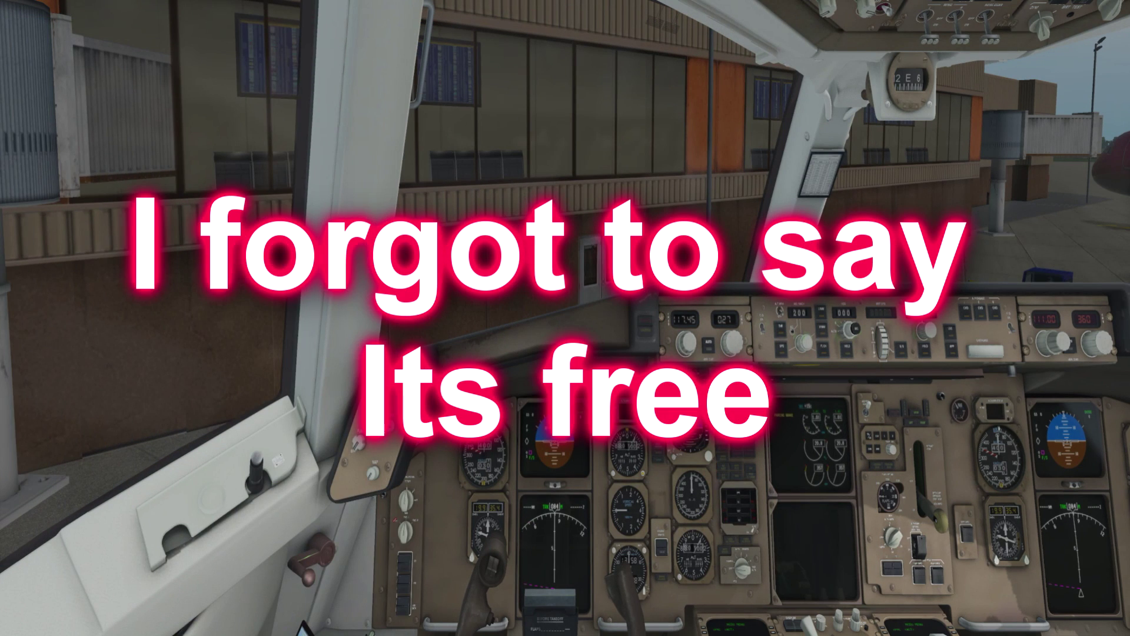